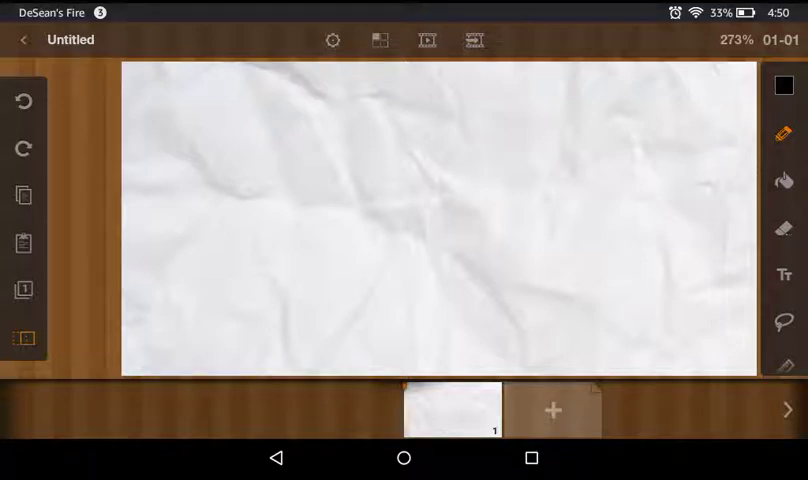
{"action": "scroll", "coordinate": [400, 220], "scroll_direction": "up", "scroll_amount": 3}
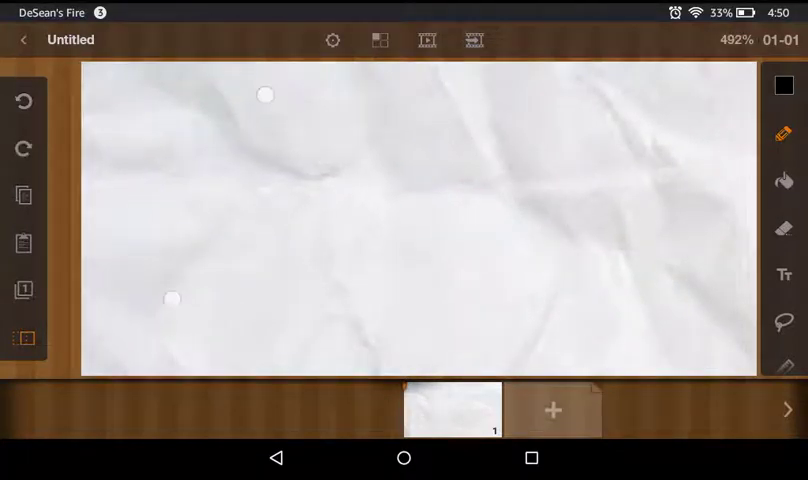
Step: Sketch a rectangle at upper left, undo three failed curves, and draw an oval inside it
{"action": "mouse_move", "coordinate": [168, 90]}
{"action": "left_mouse_down"}
{"action": "mouse_move", "coordinate": [168, 230]}
{"action": "mouse_move", "coordinate": [497, 336]}
{"action": "mouse_move", "coordinate": [545, 336]}
{"action": "mouse_move", "coordinate": [548, 82]}
{"action": "mouse_move", "coordinate": [168, 92]}
{"action": "left_mouse_up"}
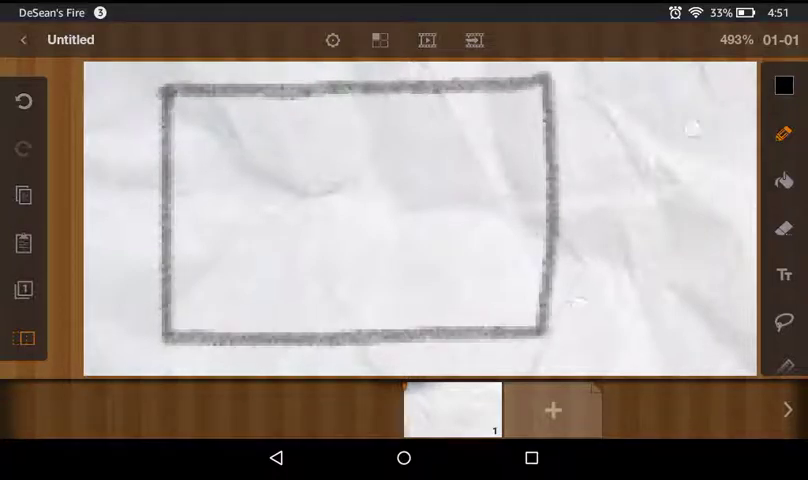
{"action": "scroll", "coordinate": [400, 220], "scroll_direction": "down", "scroll_amount": 3}
{"action": "scroll", "coordinate": [400, 220], "scroll_direction": "up", "scroll_amount": 3}
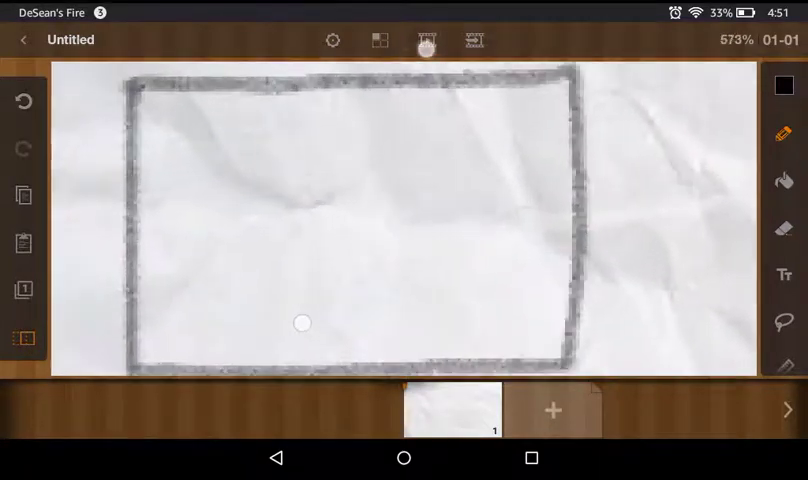
{"action": "mouse_move", "coordinate": [260, 350]}
{"action": "left_mouse_down"}
{"action": "mouse_move", "coordinate": [225, 230]}
{"action": "mouse_move", "coordinate": [400, 85]}
{"action": "mouse_move", "coordinate": [520, 290]}
{"action": "left_mouse_up"}
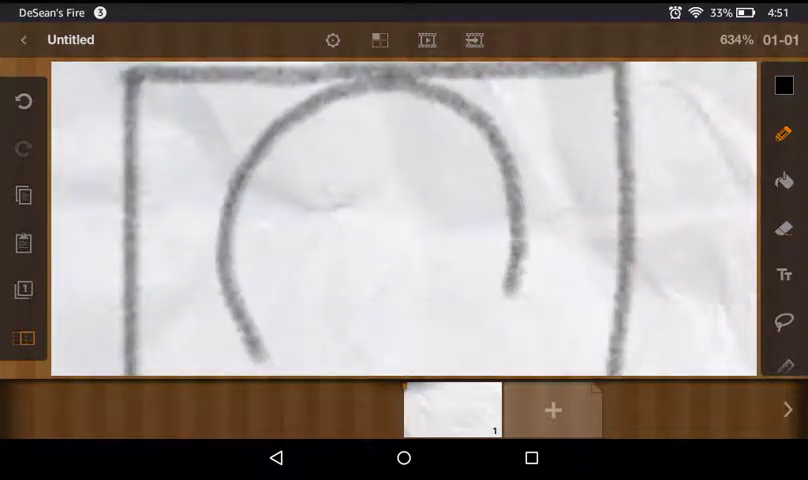
{"action": "left_click", "coordinate": [23, 100]}
{"action": "scroll", "coordinate": [400, 220], "scroll_direction": "down", "scroll_amount": 1}
{"action": "mouse_move", "coordinate": [320, 310]}
{"action": "left_mouse_down"}
{"action": "mouse_move", "coordinate": [263, 174]}
{"action": "mouse_move", "coordinate": [300, 70]}
{"action": "mouse_move", "coordinate": [360, 300]}
{"action": "mouse_move", "coordinate": [300, 310]}
{"action": "left_mouse_up"}
{"action": "left_click", "coordinate": [23, 100]}
{"action": "scroll", "coordinate": [400, 220], "scroll_direction": "down", "scroll_amount": 1}
{"action": "scroll", "coordinate": [400, 220], "scroll_direction": "up", "scroll_amount": 1}
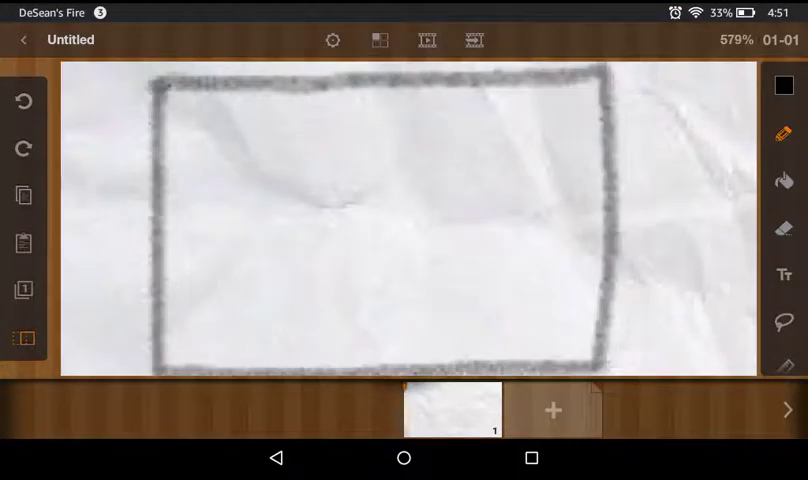
{"action": "mouse_move", "coordinate": [366, 108]}
{"action": "left_mouse_down"}
{"action": "mouse_move", "coordinate": [300, 250]}
{"action": "mouse_move", "coordinate": [525, 275]}
{"action": "left_mouse_up"}
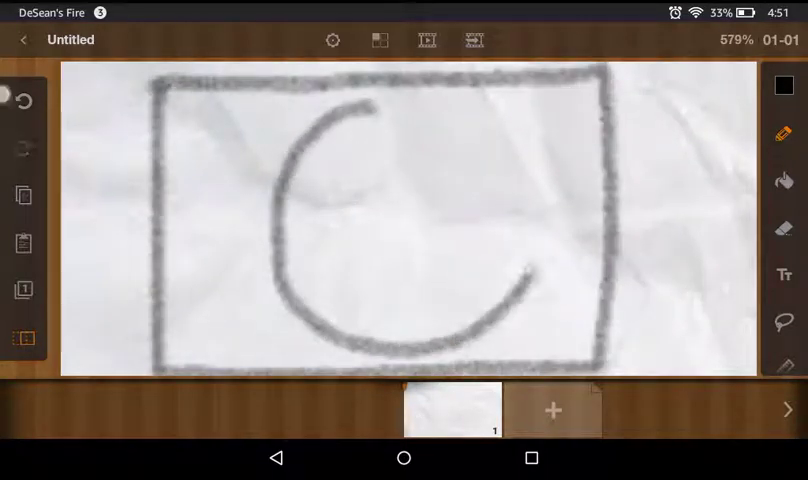
{"action": "left_click", "coordinate": [23, 100]}
{"action": "mouse_move", "coordinate": [275, 186]}
{"action": "left_mouse_down"}
{"action": "mouse_move", "coordinate": [380, 100]}
{"action": "mouse_move", "coordinate": [485, 200]}
{"action": "mouse_move", "coordinate": [420, 330]}
{"action": "mouse_move", "coordinate": [298, 318]}
{"action": "mouse_move", "coordinate": [275, 200]}
{"action": "left_mouse_up"}
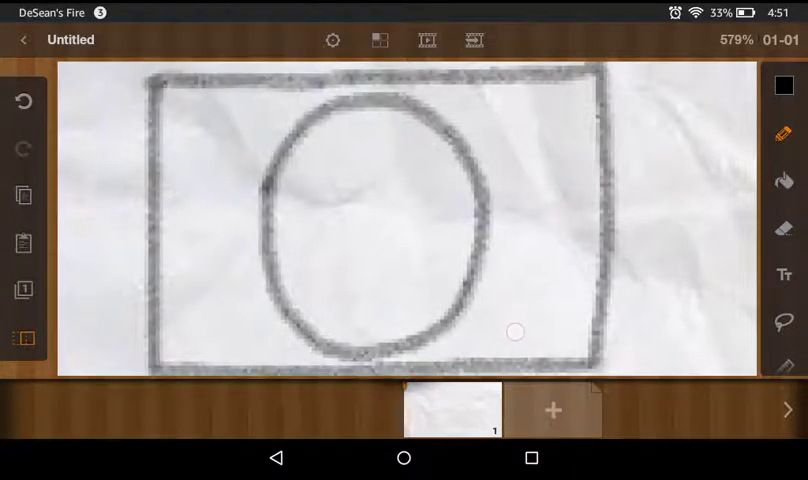
{"action": "scroll", "coordinate": [400, 220], "scroll_direction": "down", "scroll_amount": 1}
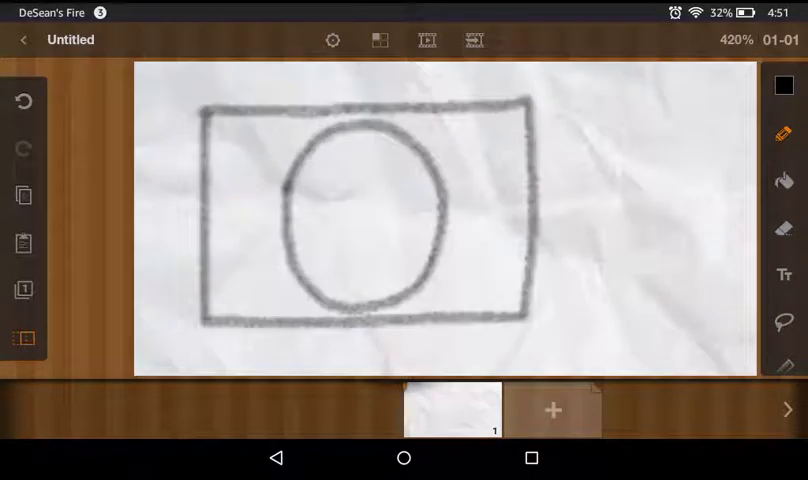
{"action": "scroll", "coordinate": [400, 200], "scroll_direction": "down", "scroll_amount": 1}
{"action": "scroll", "coordinate": [400, 200], "scroll_direction": "up", "scroll_amount": 2}
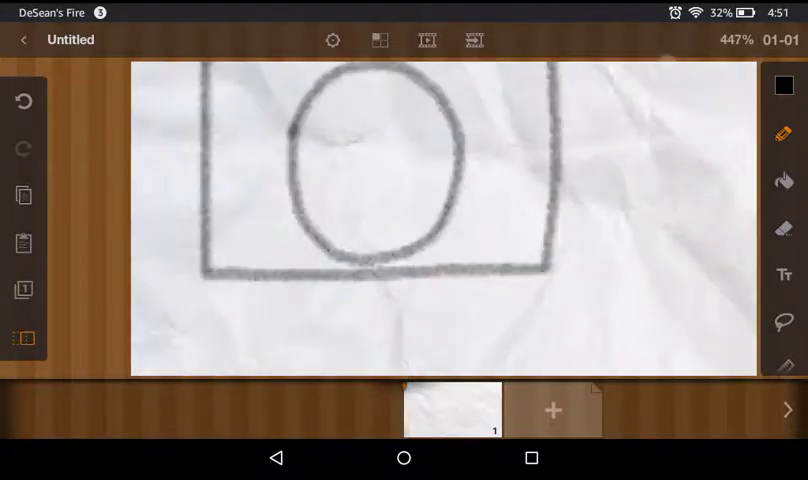
{"action": "scroll", "coordinate": [400, 200], "scroll_direction": "up", "scroll_amount": 2}
{"action": "scroll", "coordinate": [400, 200], "scroll_direction": "up", "scroll_amount": 1}
{"action": "scroll", "coordinate": [400, 200], "scroll_direction": "up", "scroll_amount": 1}
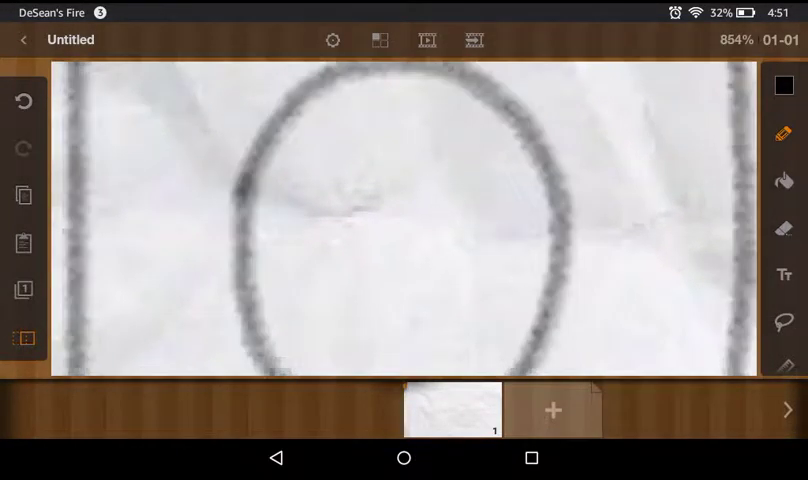
{"action": "scroll", "coordinate": [400, 220], "scroll_direction": "down", "scroll_amount": 5}
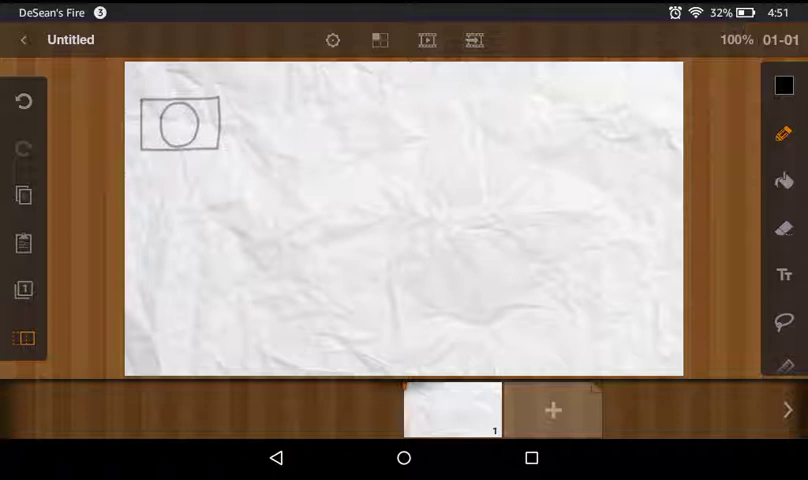
{"action": "scroll", "coordinate": [400, 200], "scroll_direction": "up", "scroll_amount": 2}
{"action": "scroll", "coordinate": [400, 200], "scroll_direction": "up", "scroll_amount": 3}
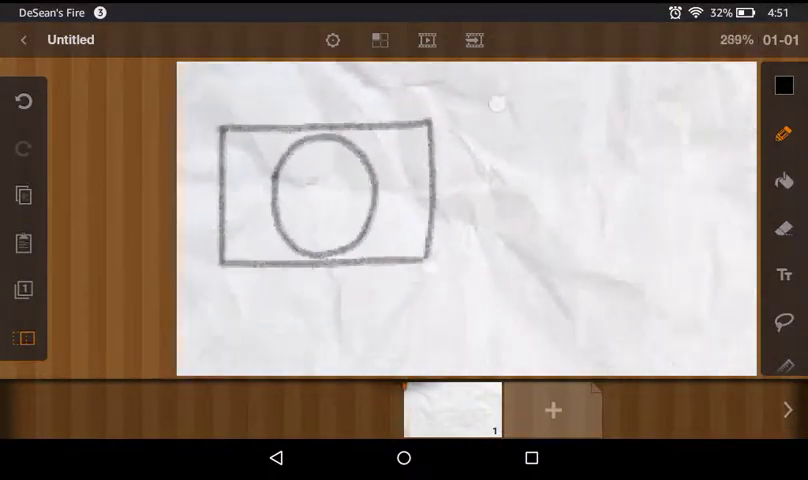
{"action": "scroll", "coordinate": [400, 200], "scroll_direction": "down", "scroll_amount": 4}
{"action": "scroll", "coordinate": [500, 200], "scroll_direction": "down", "scroll_amount": 2}
{"action": "scroll", "coordinate": [500, 200], "scroll_direction": "down", "scroll_amount": 2}
{"action": "scroll", "coordinate": [500, 200], "scroll_direction": "up", "scroll_amount": 1}
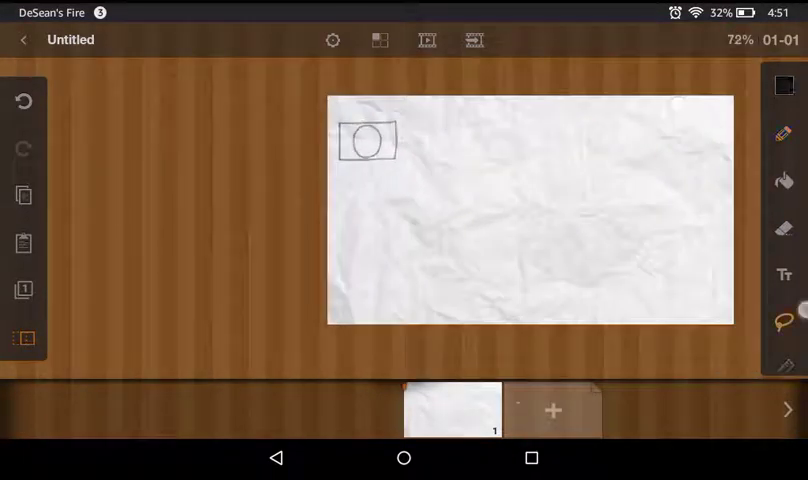
Step: Lasso-select and scale up the sketch, then pencil a slanted line off its top-left corner
{"action": "left_click", "coordinate": [368, 140]}
{"action": "mouse_move", "coordinate": [468, 262]}
{"action": "left_mouse_down"}
{"action": "mouse_move", "coordinate": [622, 376]}
{"action": "mouse_move", "coordinate": [510, 278]}
{"action": "left_mouse_up"}
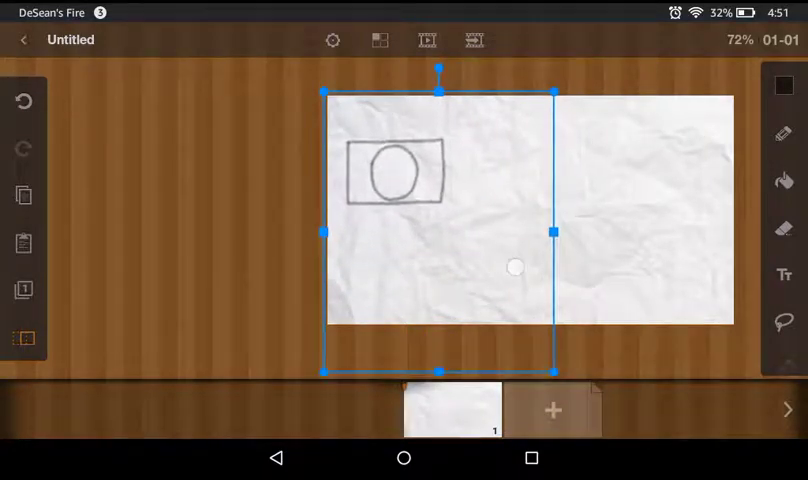
{"action": "left_click", "coordinate": [784, 134]}
{"action": "scroll", "coordinate": [400, 200], "scroll_direction": "up", "scroll_amount": 2}
{"action": "scroll", "coordinate": [400, 200], "scroll_direction": "up", "scroll_amount": 2}
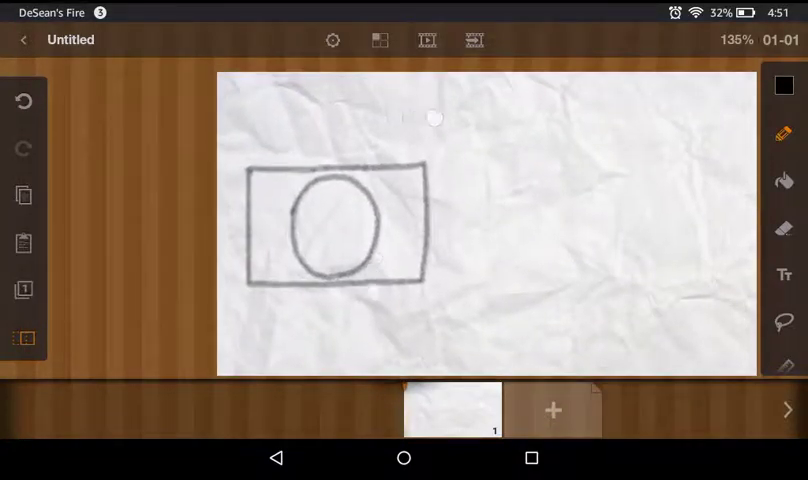
{"action": "scroll", "coordinate": [400, 200], "scroll_direction": "up", "scroll_amount": 3}
{"action": "scroll", "coordinate": [400, 200], "scroll_direction": "up", "scroll_amount": 2}
{"action": "mouse_move", "coordinate": [105, 205]}
{"action": "left_mouse_down"}
{"action": "mouse_move", "coordinate": [184, 121]}
{"action": "mouse_move", "coordinate": [700, 110]}
{"action": "left_mouse_up"}
{"action": "scroll", "coordinate": [400, 200], "scroll_direction": "up", "scroll_amount": 2}
{"action": "scroll", "coordinate": [400, 200], "scroll_direction": "up", "scroll_amount": 3}
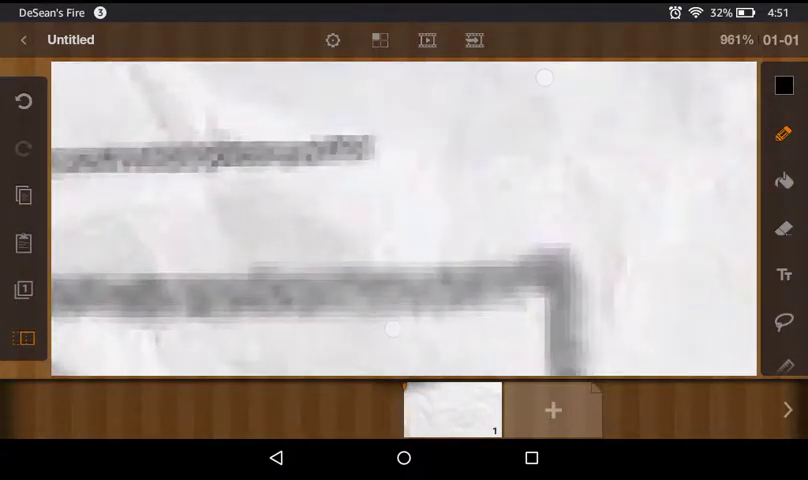
Step: Close the box's slanted top face and add two right-side vertical edges joined at the bottom
{"action": "mouse_move", "coordinate": [420, 140]}
{"action": "left_mouse_down"}
{"action": "mouse_move", "coordinate": [560, 140]}
{"action": "mouse_move", "coordinate": [565, 270]}
{"action": "left_mouse_up"}
{"action": "scroll", "coordinate": [400, 200], "scroll_direction": "down", "scroll_amount": 3}
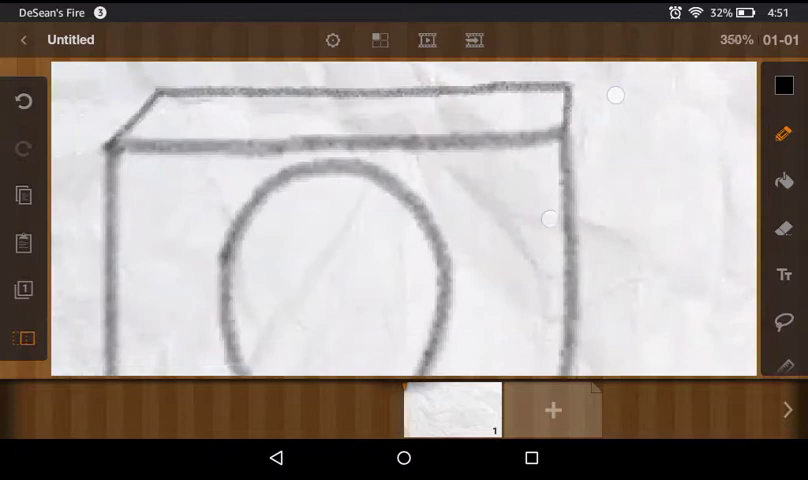
{"action": "scroll", "coordinate": [400, 200], "scroll_direction": "down", "scroll_amount": 2}
{"action": "scroll", "coordinate": [400, 200], "scroll_direction": "down", "scroll_amount": 2}
{"action": "scroll", "coordinate": [300, 150], "scroll_direction": "up", "scroll_amount": 2}
{"action": "scroll", "coordinate": [300, 150], "scroll_direction": "up", "scroll_amount": 2}
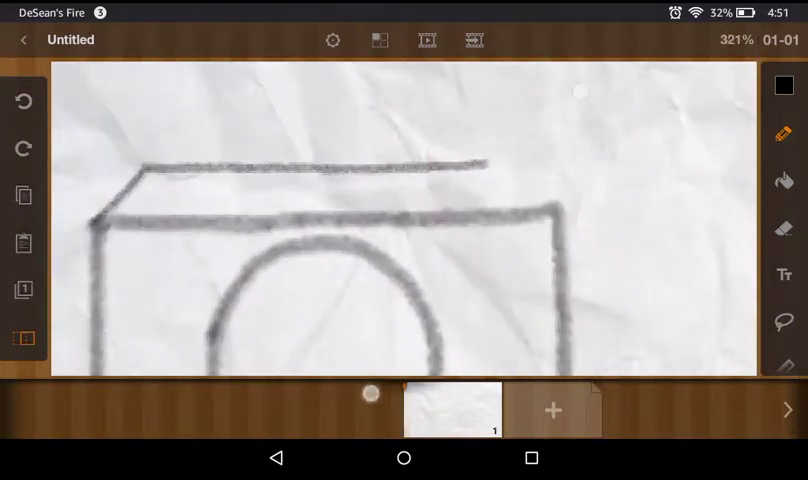
{"action": "scroll", "coordinate": [300, 150], "scroll_direction": "up", "scroll_amount": 2}
{"action": "scroll", "coordinate": [400, 200], "scroll_direction": "up", "scroll_amount": 2}
{"action": "mouse_move", "coordinate": [320, 180]}
{"action": "left_mouse_down"}
{"action": "mouse_move", "coordinate": [530, 170]}
{"action": "mouse_move", "coordinate": [470, 280]}
{"action": "left_mouse_up"}
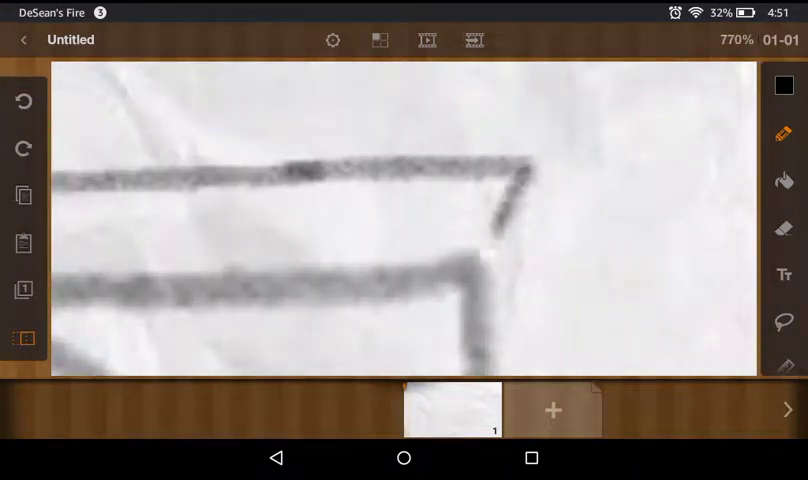
{"action": "scroll", "coordinate": [400, 200], "scroll_direction": "down", "scroll_amount": 3}
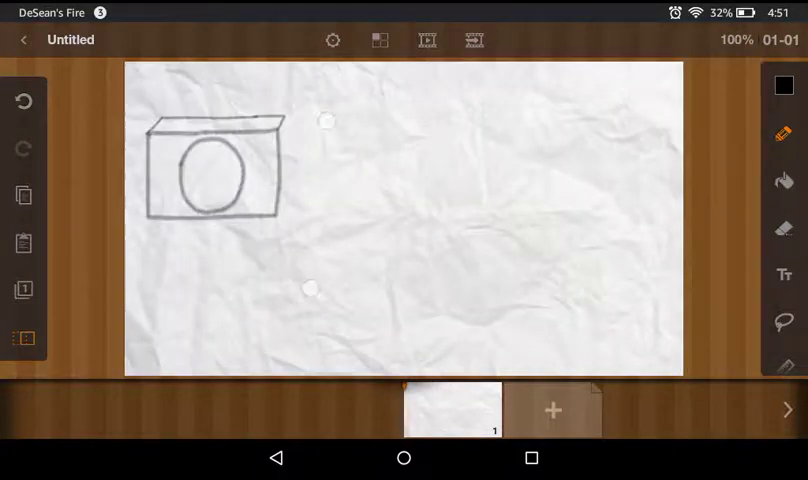
{"action": "scroll", "coordinate": [300, 200], "scroll_direction": "up", "scroll_amount": 2}
{"action": "scroll", "coordinate": [300, 200], "scroll_direction": "up", "scroll_amount": 2}
{"action": "scroll", "coordinate": [400, 200], "scroll_direction": "up", "scroll_amount": 1}
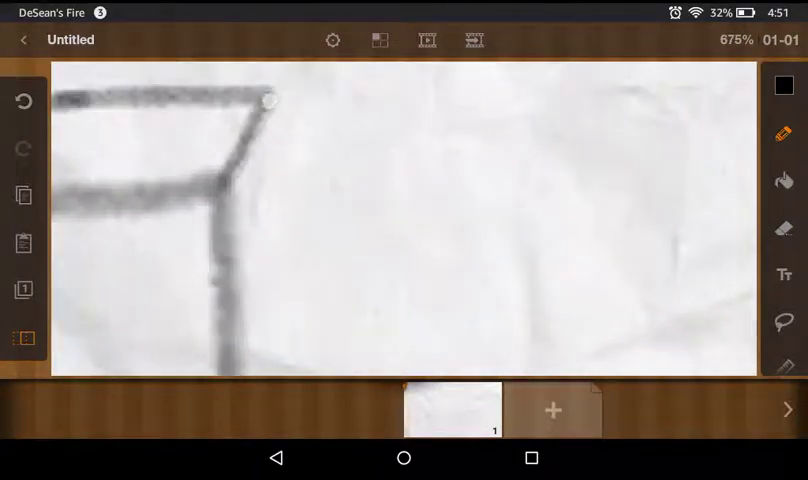
{"action": "left_click_drag", "start_coordinate": [270, 95], "coordinate": [275, 300]}
{"action": "scroll", "coordinate": [400, 200], "scroll_direction": "down", "scroll_amount": 2}
{"action": "left_click_drag", "start_coordinate": [345, 75], "coordinate": [348, 330]}
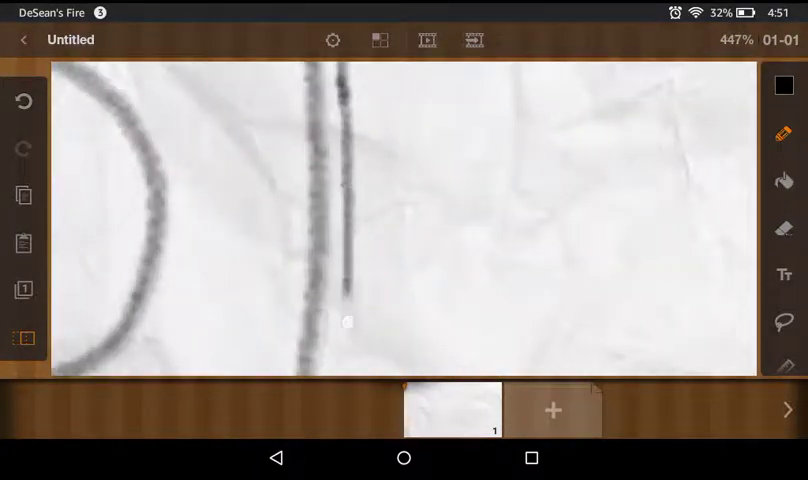
{"action": "scroll", "coordinate": [400, 200], "scroll_direction": "up", "scroll_amount": 2}
{"action": "scroll", "coordinate": [400, 200], "scroll_direction": "up", "scroll_amount": 2}
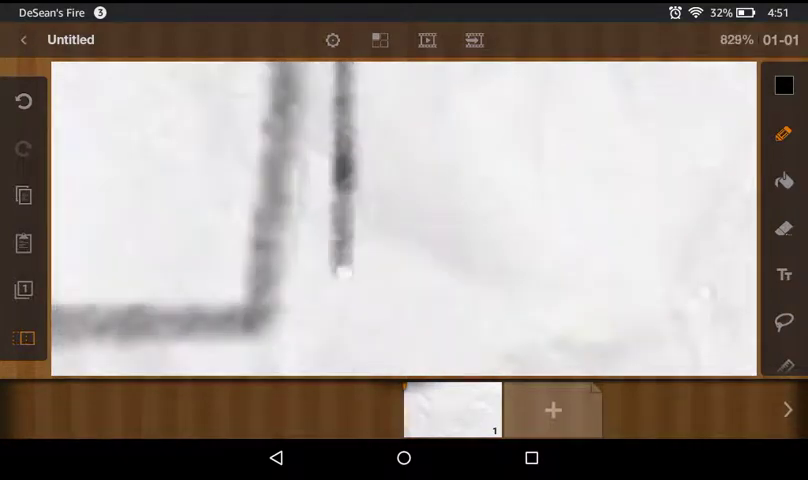
{"action": "left_click_drag", "start_coordinate": [345, 180], "coordinate": [265, 315]}
{"action": "scroll", "coordinate": [400, 200], "scroll_direction": "down", "scroll_amount": 3}
{"action": "left_click", "coordinate": [784, 134]}
{"action": "left_click", "coordinate": [740, 121]}
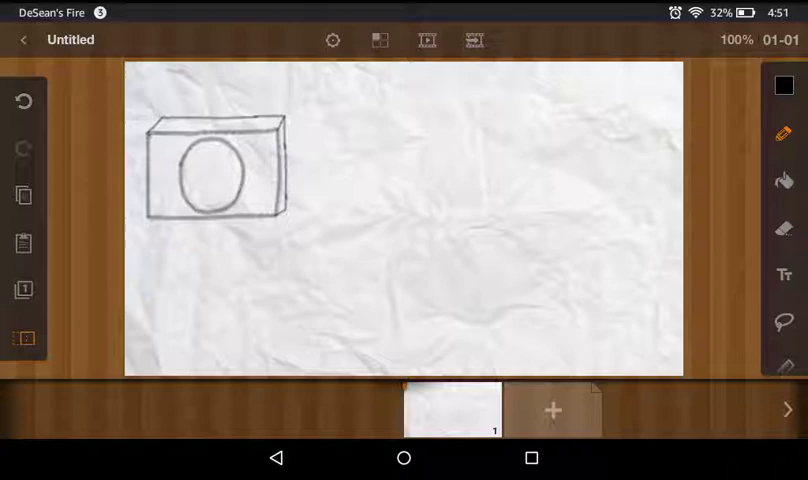
{"action": "scroll", "coordinate": [400, 200], "scroll_direction": "up", "scroll_amount": 3}
{"action": "scroll", "coordinate": [400, 200], "scroll_direction": "up", "scroll_amount": 1}
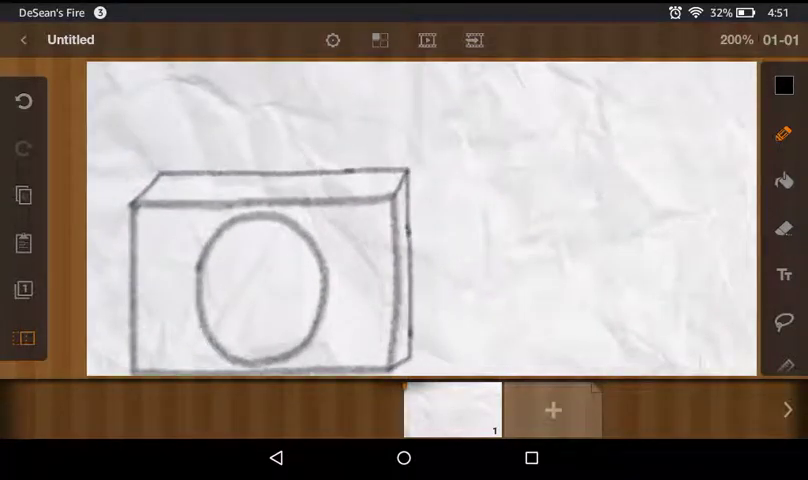
{"action": "scroll", "coordinate": [400, 200], "scroll_direction": "down", "scroll_amount": 2}
{"action": "scroll", "coordinate": [400, 200], "scroll_direction": "down", "scroll_amount": 1}
{"action": "scroll", "coordinate": [400, 200], "scroll_direction": "up", "scroll_amount": 1}
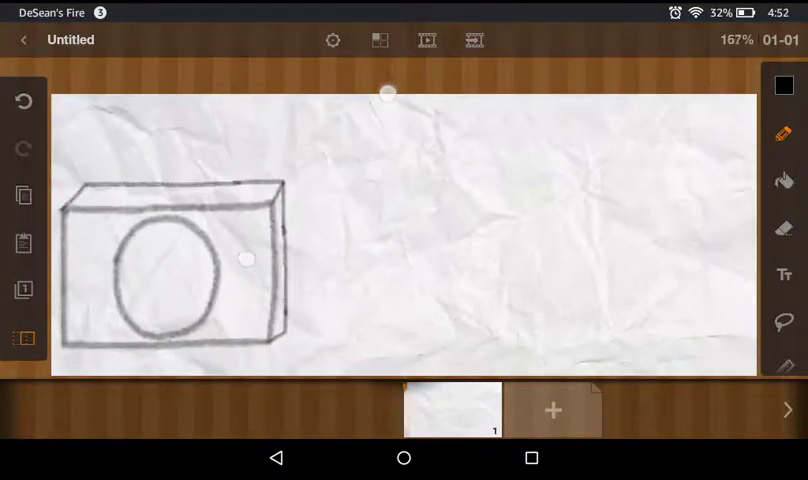
{"action": "scroll", "coordinate": [400, 200], "scroll_direction": "down", "scroll_amount": 2}
{"action": "scroll", "coordinate": [400, 200], "scroll_direction": "down", "scroll_amount": 1}
{"action": "scroll", "coordinate": [400, 200], "scroll_direction": "up", "scroll_amount": 3}
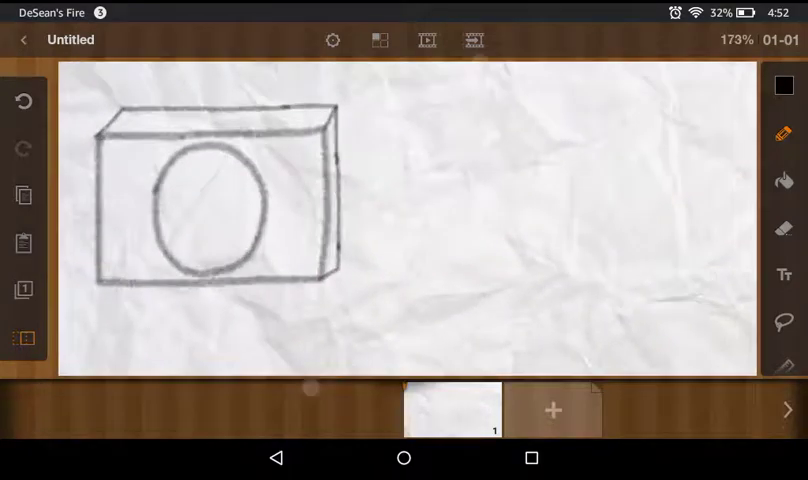
{"action": "scroll", "coordinate": [400, 200], "scroll_direction": "up", "scroll_amount": 3}
{"action": "scroll", "coordinate": [400, 200], "scroll_direction": "up", "scroll_amount": 2}
{"action": "scroll", "coordinate": [400, 200], "scroll_direction": "up", "scroll_amount": 1}
{"action": "scroll", "coordinate": [400, 200], "scroll_direction": "down", "scroll_amount": 1}
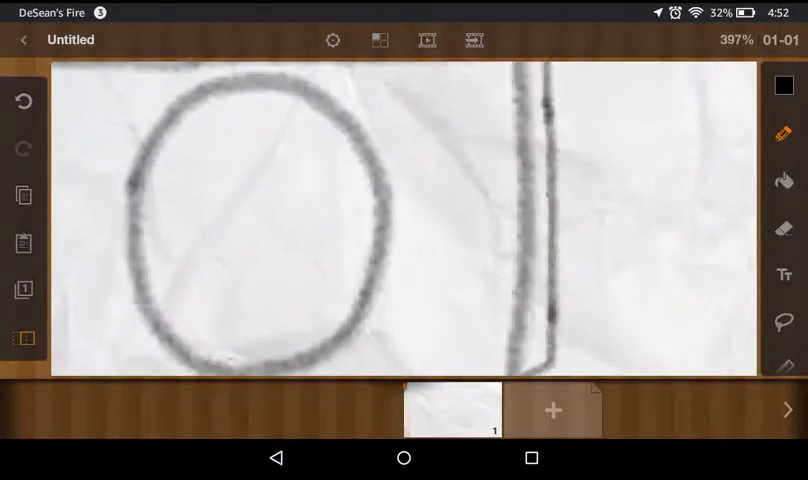
Step: Draw an inner curve down the oval's left side, undoing and redrawing it once
{"action": "left_click_drag", "start_coordinate": [258, 78], "coordinate": [200, 305]}
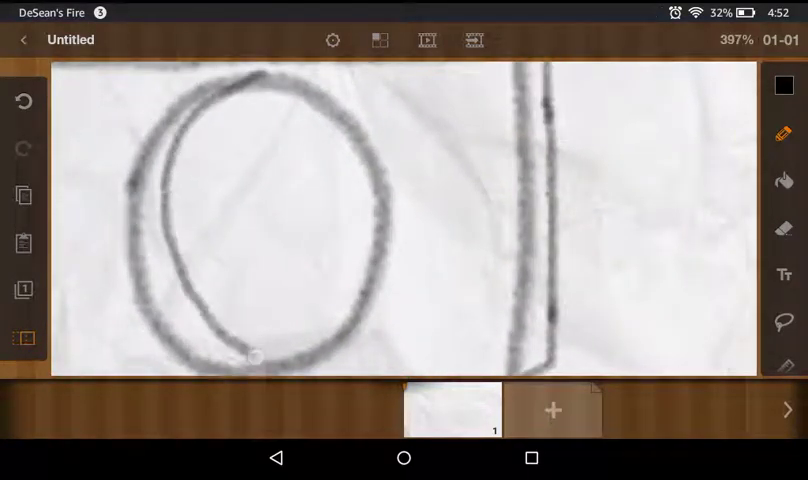
{"action": "left_click", "coordinate": [23, 100]}
{"action": "left_click_drag", "start_coordinate": [208, 88], "coordinate": [197, 305]}
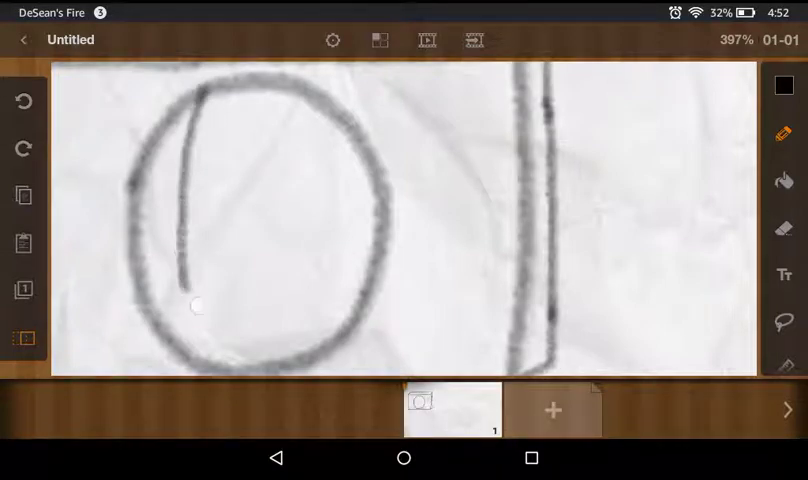
Step: Dismiss the low-storage warning and retrace the oval's inner left side and lower-right arc
{"action": "left_click", "coordinate": [459, 286]}
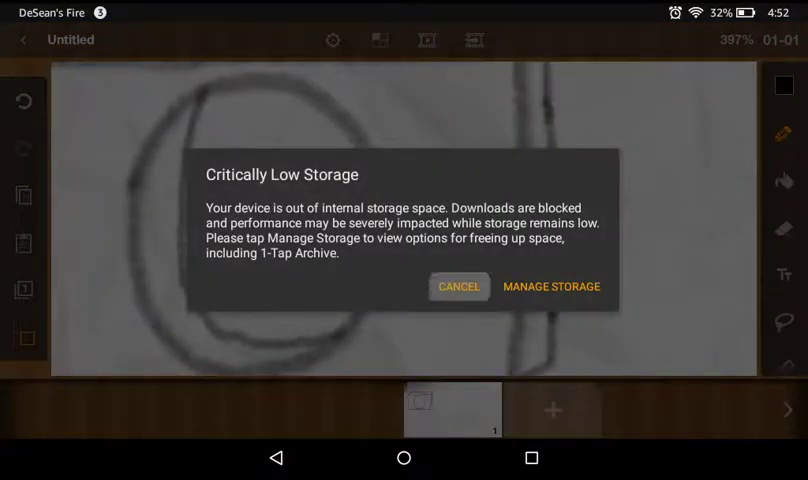
{"action": "left_click_drag", "start_coordinate": [212, 96], "coordinate": [240, 333]}
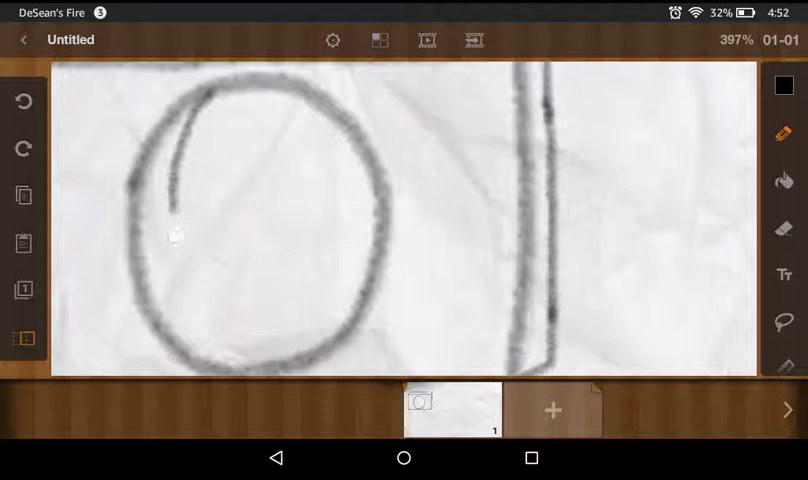
{"action": "left_click", "coordinate": [23, 101]}
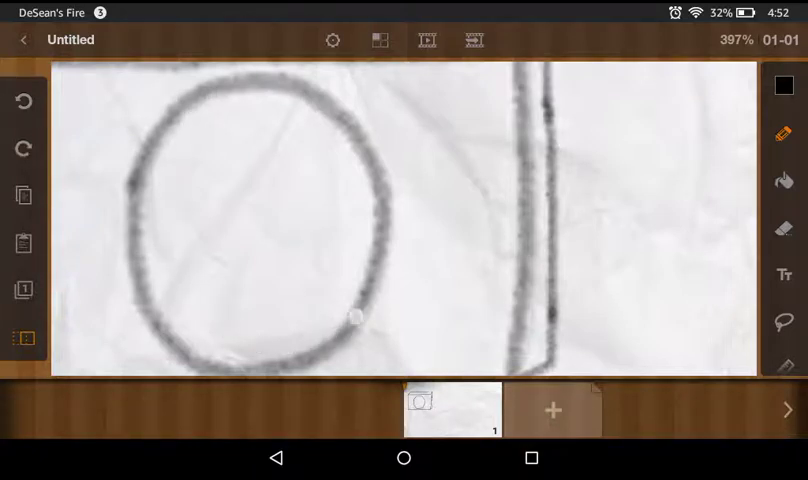
{"action": "left_click_drag", "start_coordinate": [355, 318], "coordinate": [252, 347]}
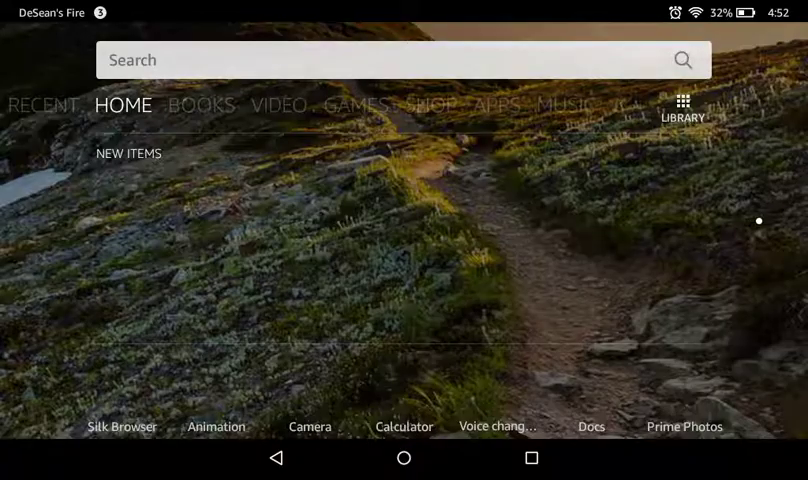
Step: Show recent apps, then pull down, scroll and dismiss the notification shade
{"action": "left_click", "coordinate": [531, 457]}
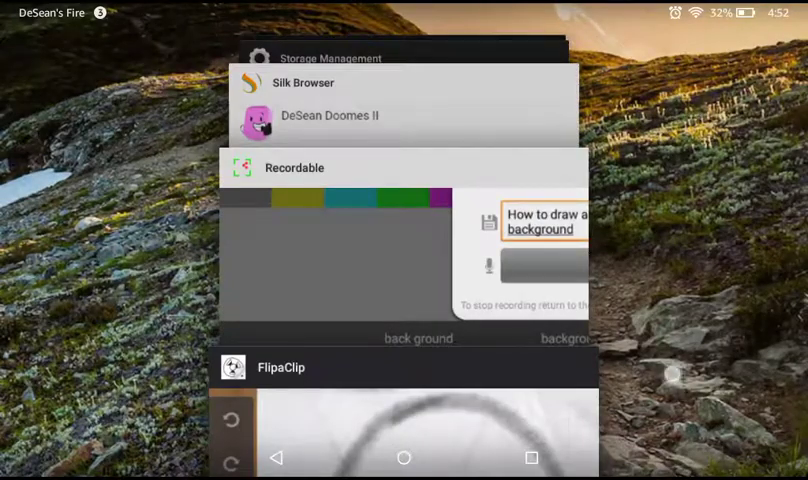
{"action": "left_click_drag", "start_coordinate": [404, 5], "coordinate": [404, 250]}
{"action": "left_click_drag", "start_coordinate": [404, 300], "coordinate": [404, 150]}
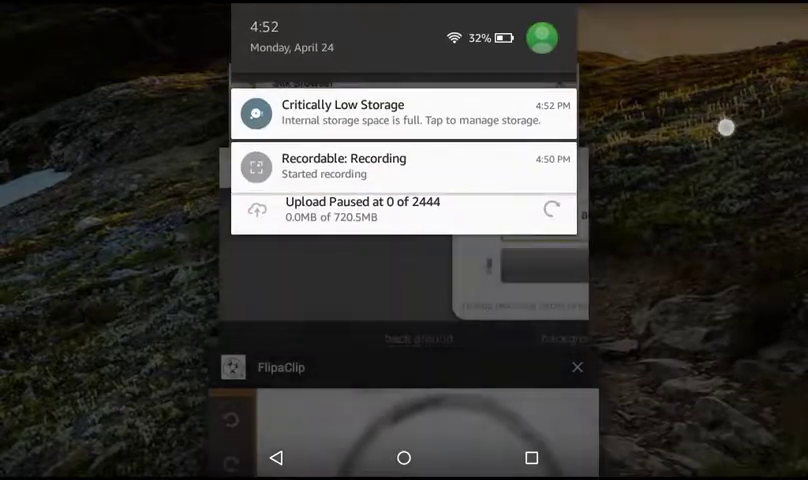
{"action": "left_click", "coordinate": [726, 127]}
Step: Back in FlipaClip, undo stray strokes and draw a curved inner line plus a short top-left stroke
{"action": "left_click", "coordinate": [460, 420]}
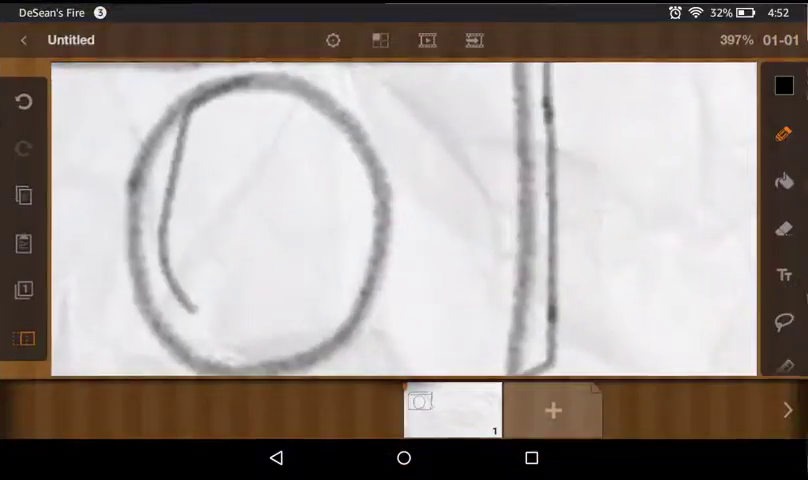
{"action": "left_click", "coordinate": [24, 101]}
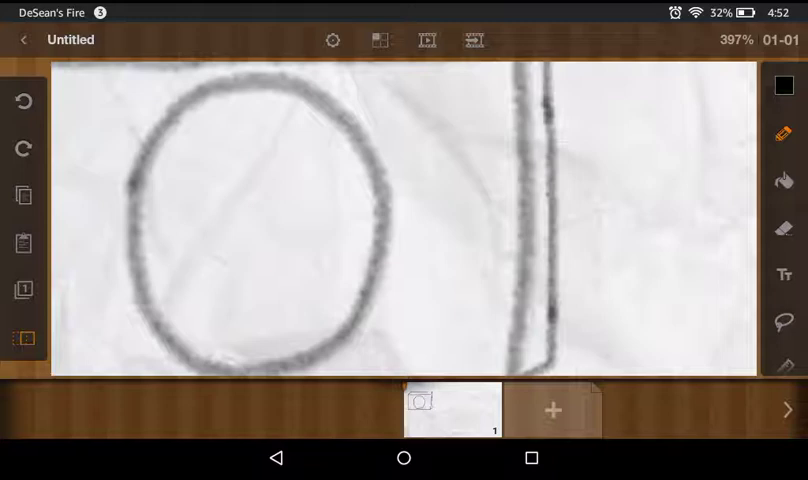
{"action": "left_click_drag", "start_coordinate": [200, 130], "coordinate": [222, 268]}
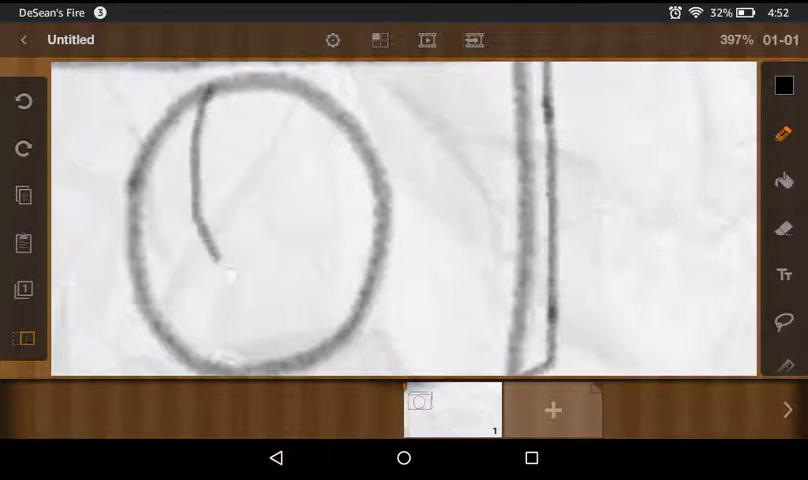
{"action": "left_click", "coordinate": [22, 100]}
{"action": "left_click_drag", "start_coordinate": [347, 297], "coordinate": [205, 92]}
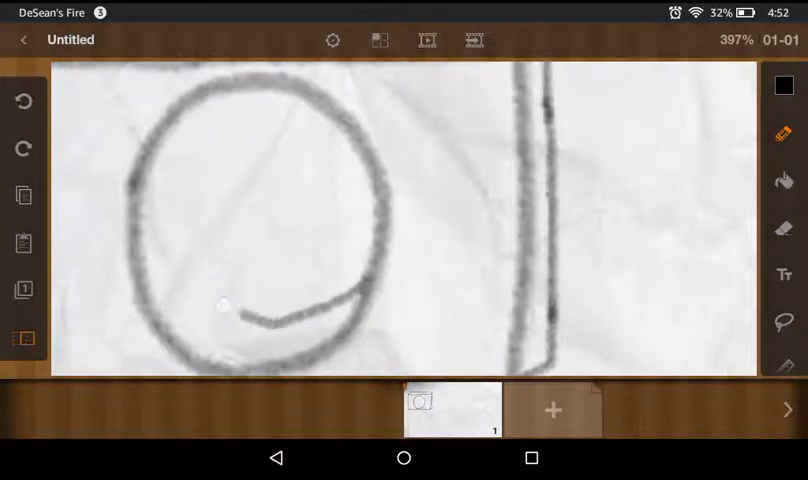
{"action": "scroll", "coordinate": [300, 210], "scroll_direction": "up", "scroll_amount": 4}
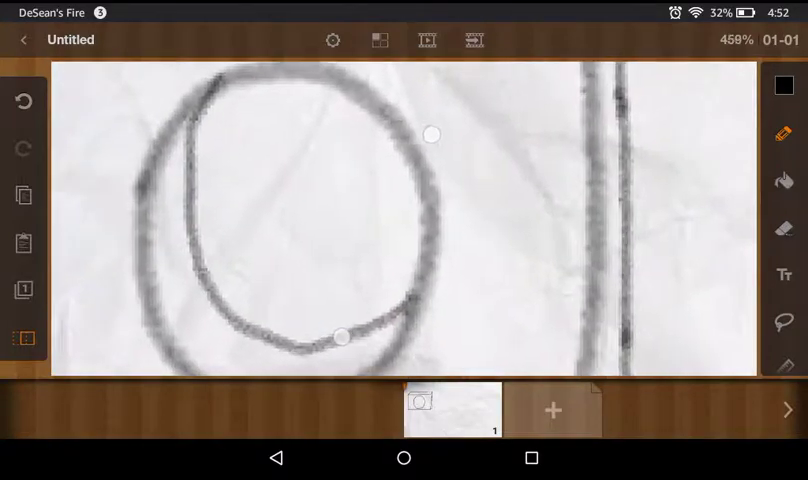
{"action": "scroll", "coordinate": [400, 210], "scroll_direction": "up", "scroll_amount": 4}
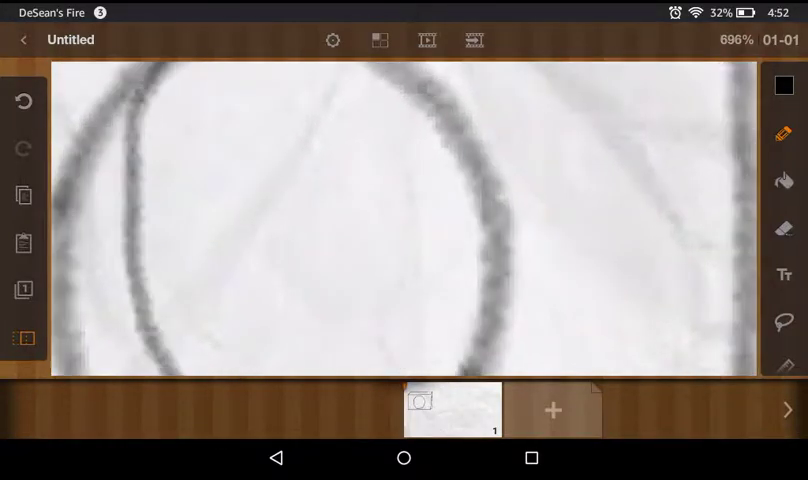
{"action": "left_click_drag", "start_coordinate": [260, 120], "coordinate": [135, 142]}
{"action": "scroll", "coordinate": [400, 210], "scroll_direction": "down", "scroll_amount": 4}
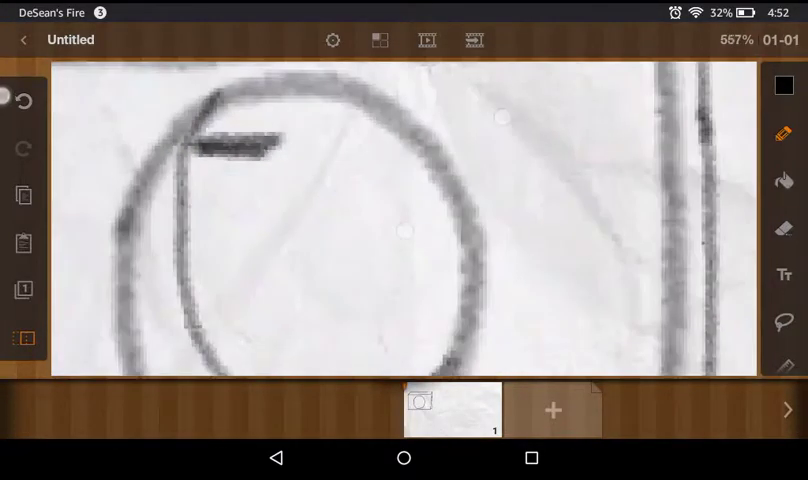
{"action": "scroll", "coordinate": [400, 210], "scroll_direction": "down", "scroll_amount": 5}
Step: Choose a darker colour for the pencil
{"action": "left_click", "coordinate": [784, 86]}
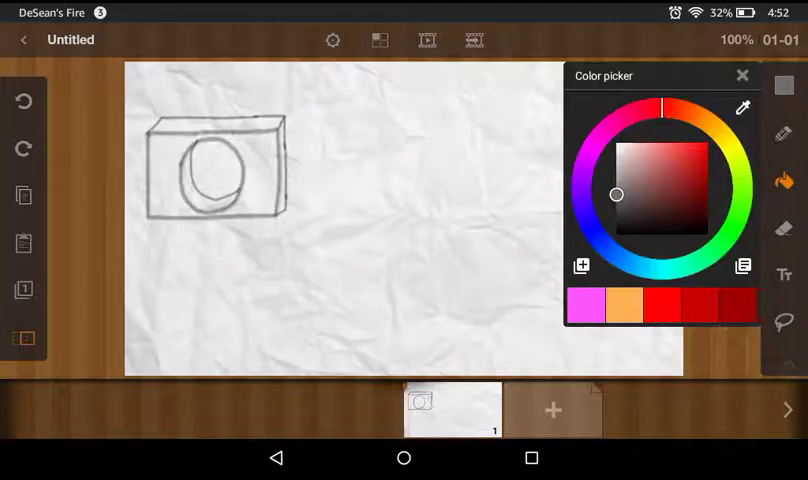
{"action": "left_click", "coordinate": [616, 232]}
{"action": "left_click", "coordinate": [741, 76]}
{"action": "left_click", "coordinate": [784, 134]}
Step: Draw a long horizontal ground line across the lower page with two slanted lines
{"action": "left_click_drag", "start_coordinate": [128, 308], "coordinate": [680, 306]}
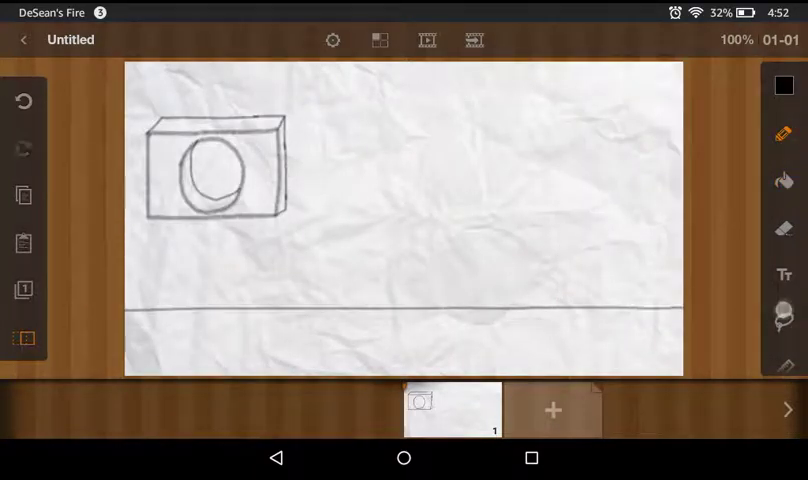
{"action": "scroll", "coordinate": [520, 215], "scroll_direction": "up", "scroll_amount": 5}
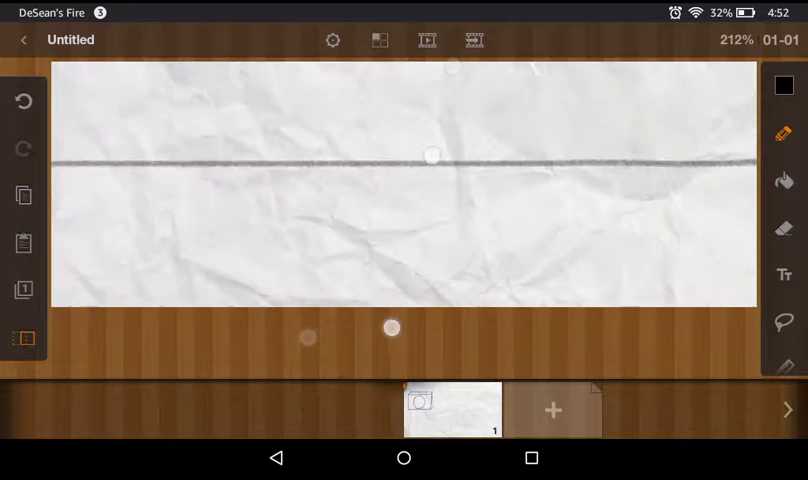
{"action": "left_click_drag", "start_coordinate": [420, 82], "coordinate": [370, 295]}
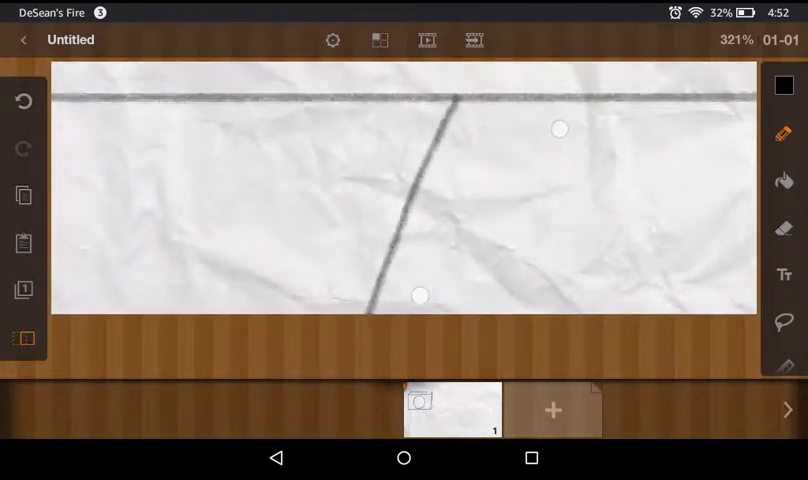
{"action": "scroll", "coordinate": [480, 200], "scroll_direction": "down", "scroll_amount": 1}
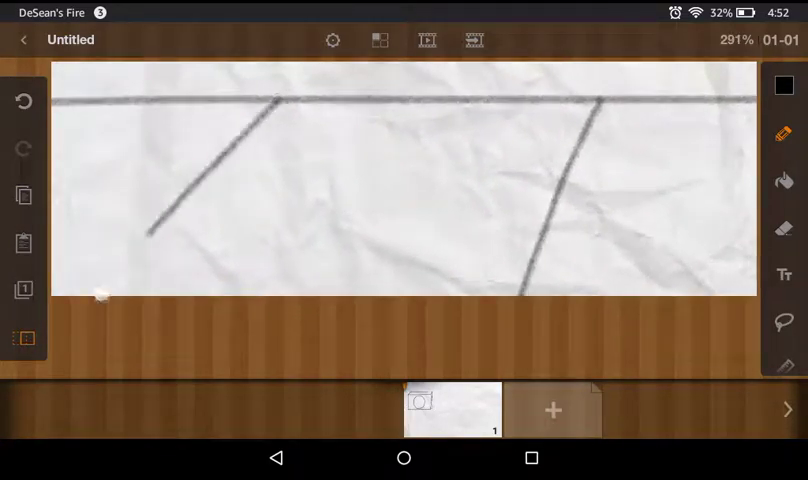
{"action": "scroll", "coordinate": [520, 200], "scroll_direction": "up", "scroll_amount": 1}
{"action": "scroll", "coordinate": [400, 180], "scroll_direction": "down", "scroll_amount": 3}
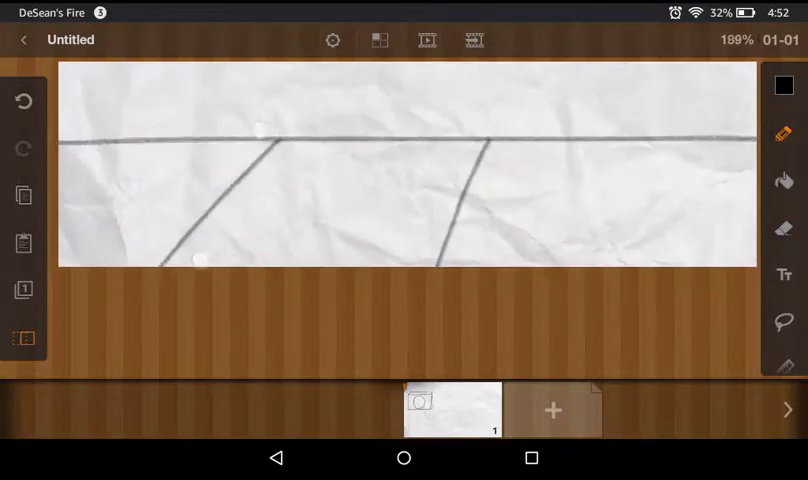
{"action": "scroll", "coordinate": [400, 180], "scroll_direction": "up", "scroll_amount": 1}
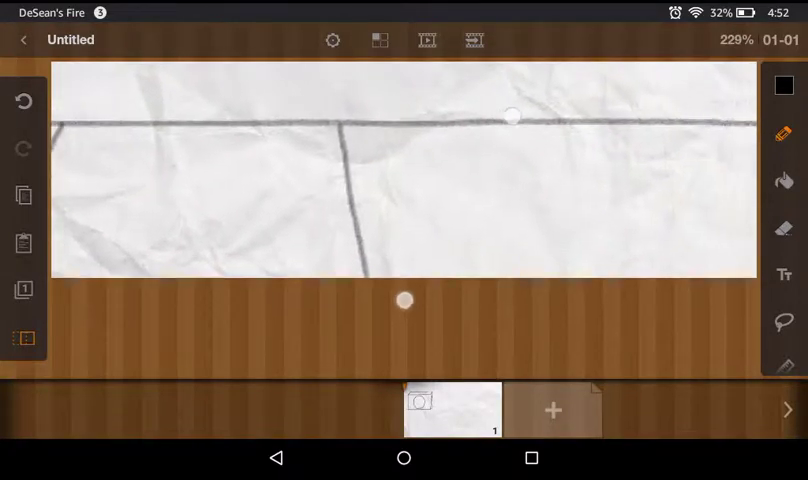
{"action": "scroll", "coordinate": [400, 180], "scroll_direction": "down", "scroll_amount": 1}
{"action": "scroll", "coordinate": [400, 180], "scroll_direction": "up", "scroll_amount": 2}
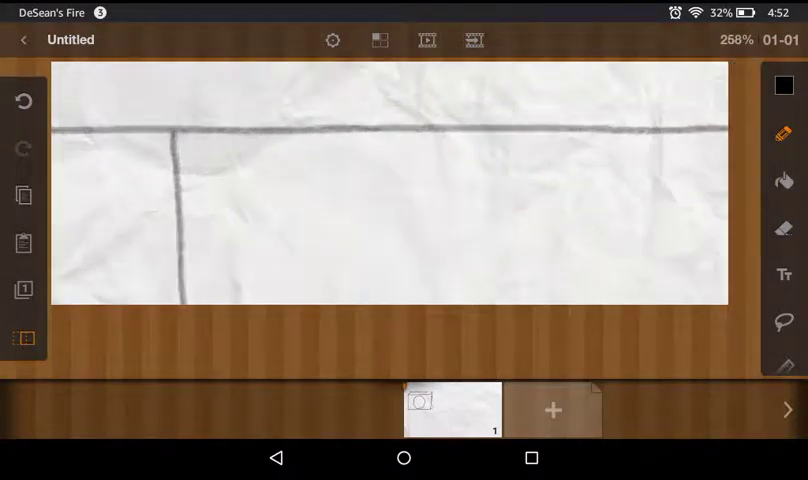
{"action": "left_click_drag", "start_coordinate": [480, 130], "coordinate": [540, 300]}
{"action": "scroll", "coordinate": [400, 200], "scroll_direction": "up", "scroll_amount": 1}
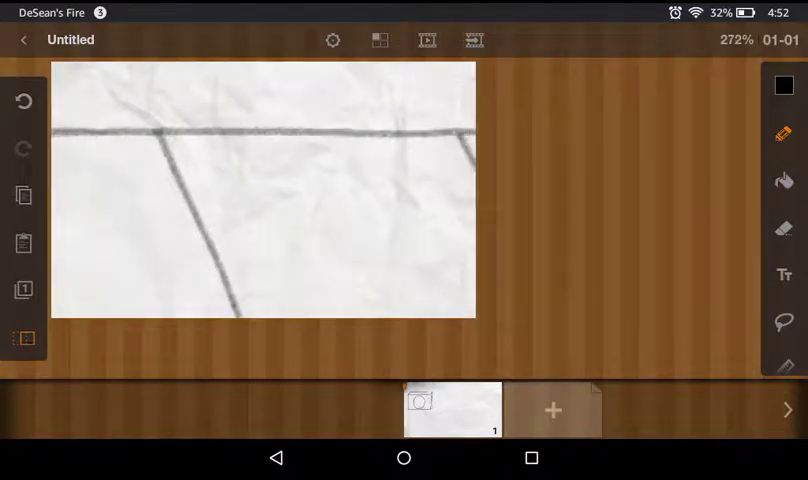
{"action": "scroll", "coordinate": [400, 200], "scroll_direction": "down", "scroll_amount": 5}
{"action": "scroll", "coordinate": [400, 200], "scroll_direction": "up", "scroll_amount": 1}
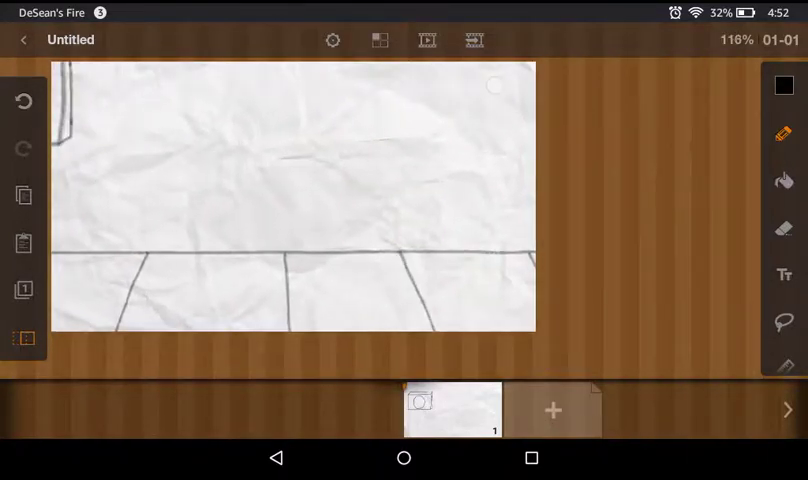
{"action": "scroll", "coordinate": [300, 200], "scroll_direction": "up", "scroll_amount": 3}
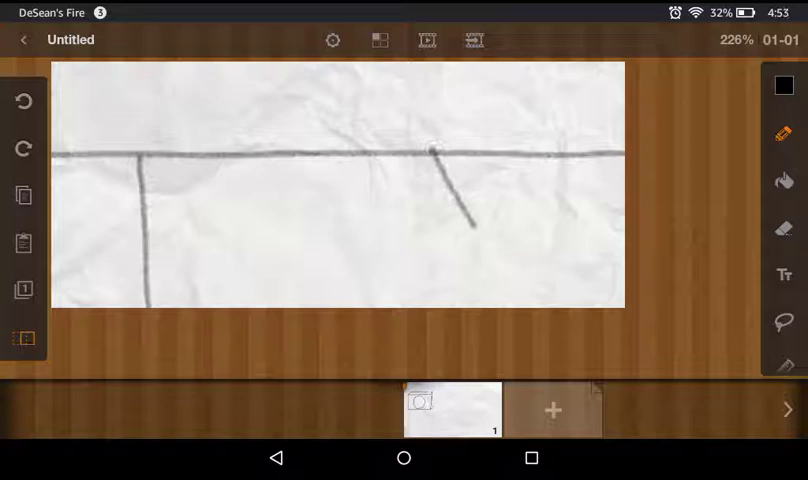
{"action": "scroll", "coordinate": [400, 200], "scroll_direction": "down", "scroll_amount": 5}
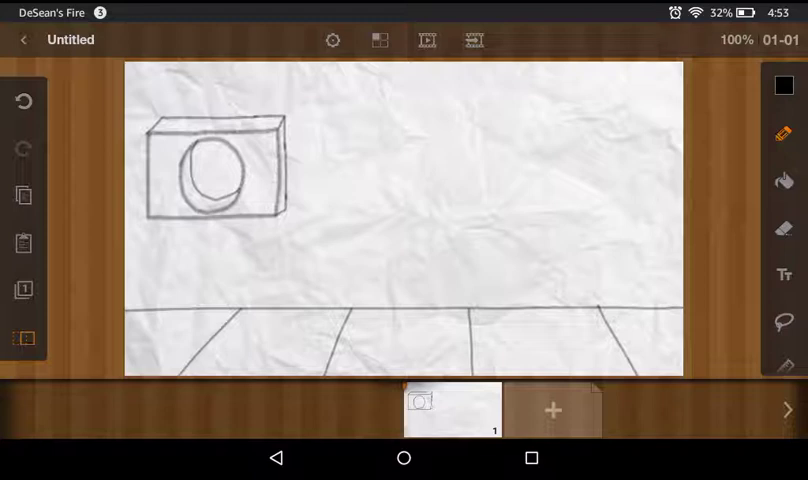
{"action": "scroll", "coordinate": [400, 200], "scroll_direction": "up", "scroll_amount": 2}
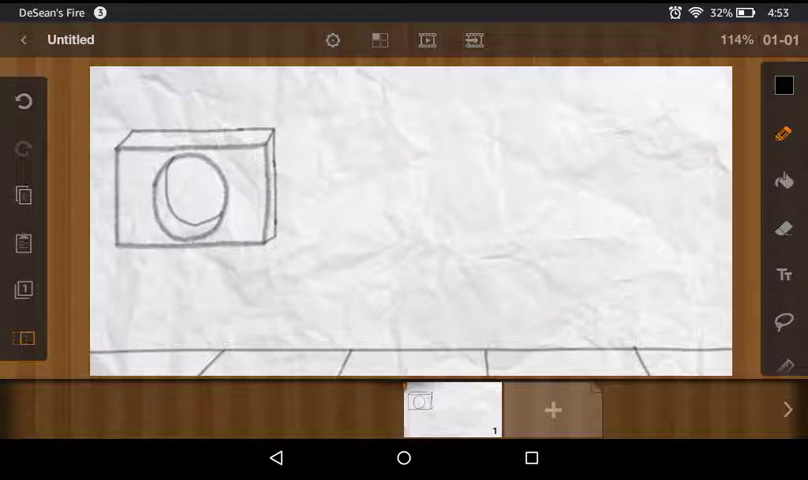
{"action": "scroll", "coordinate": [400, 200], "scroll_direction": "up", "scroll_amount": 3}
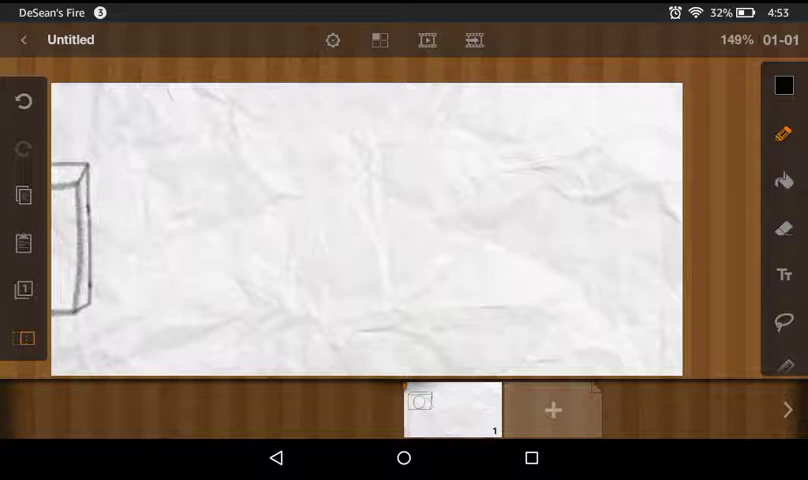
Step: Try four freehand vertical and L-shaped window edges right of the box, undoing each
{"action": "left_click_drag", "start_coordinate": [363, 88], "coordinate": [366, 275]}
{"action": "left_click", "coordinate": [23, 100]}
{"action": "left_click_drag", "start_coordinate": [275, 320], "coordinate": [545, 330]}
{"action": "left_click", "coordinate": [23, 100]}
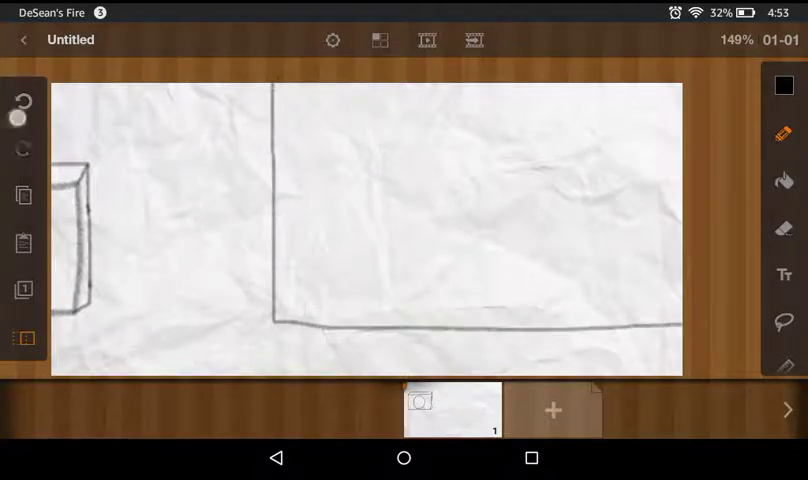
{"action": "mouse_move", "coordinate": [278, 85]}
{"action": "left_mouse_down"}
{"action": "mouse_move", "coordinate": [278, 260]}
{"action": "mouse_move", "coordinate": [264, 315]}
{"action": "left_mouse_up"}
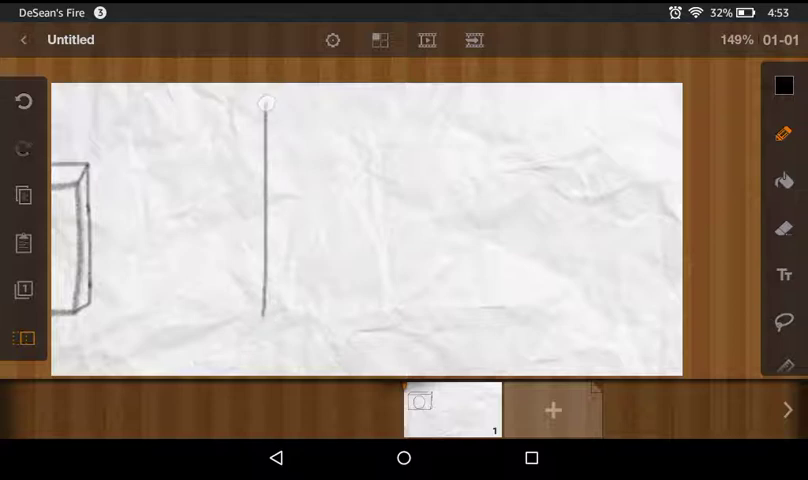
{"action": "left_click", "coordinate": [23, 100]}
{"action": "scroll", "coordinate": [400, 220], "scroll_direction": "up", "scroll_amount": 2}
{"action": "left_click_drag", "start_coordinate": [267, 85], "coordinate": [262, 335]}
{"action": "left_click", "coordinate": [23, 100]}
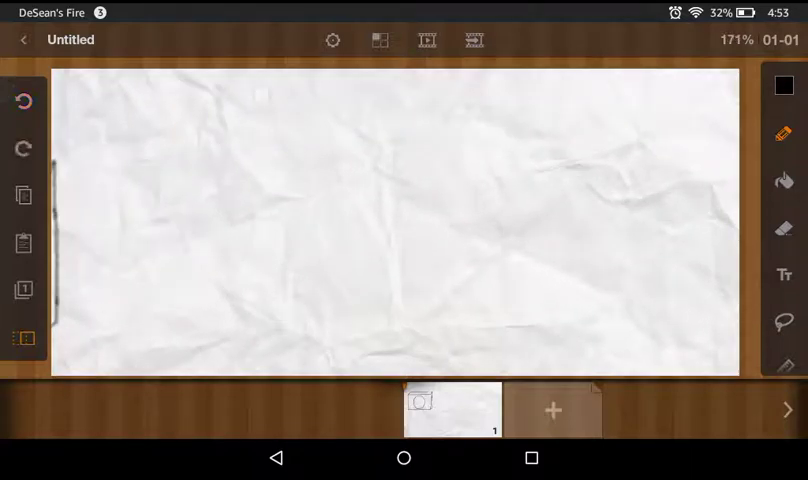
Step: Turn on the square shape guide and size it as the window rectangle
{"action": "left_click", "coordinate": [784, 356]}
{"action": "left_click", "coordinate": [784, 356]}
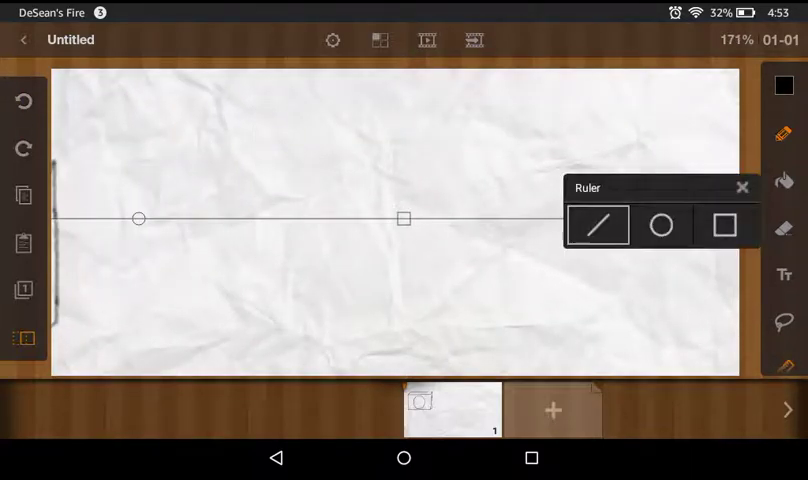
{"action": "left_click", "coordinate": [725, 222]}
{"action": "scroll", "coordinate": [400, 220], "scroll_direction": "down", "scroll_amount": 2}
{"action": "left_click_drag", "start_coordinate": [498, 216], "coordinate": [493, 219]}
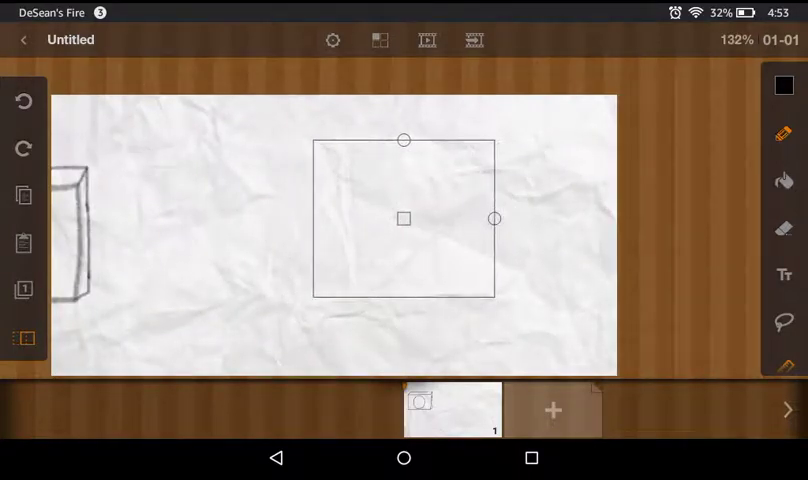
{"action": "scroll", "coordinate": [600, 200], "scroll_direction": "down", "scroll_amount": 3}
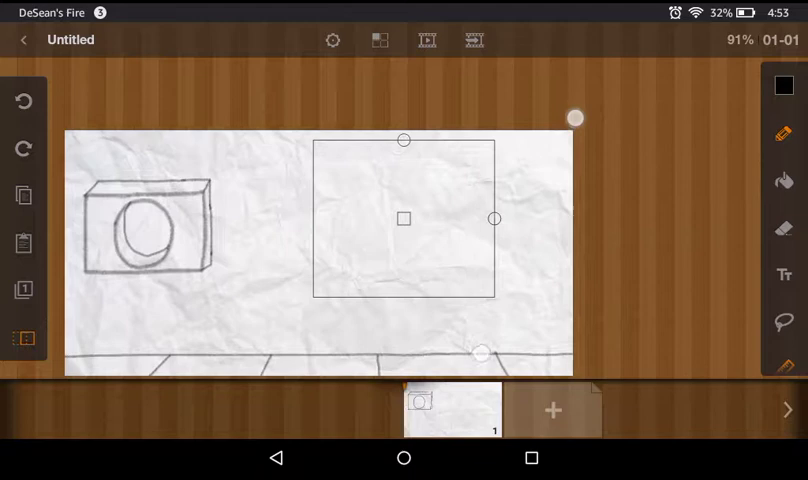
{"action": "scroll", "coordinate": [400, 250], "scroll_direction": "up", "scroll_amount": 2}
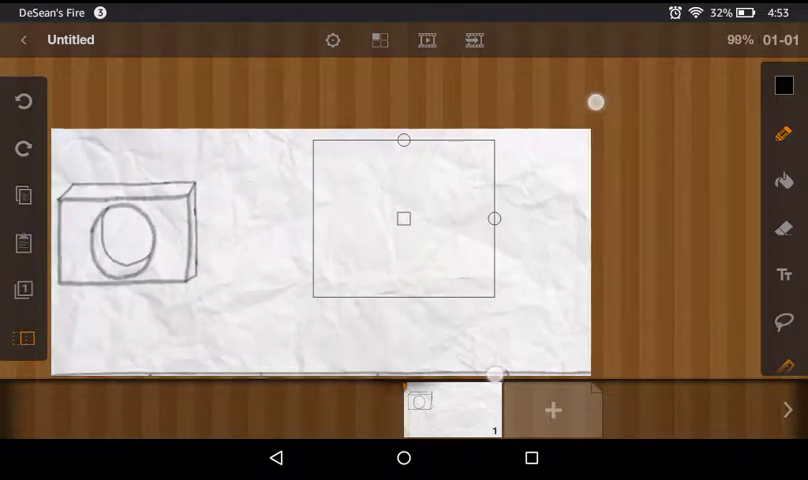
{"action": "scroll", "coordinate": [400, 250], "scroll_direction": "up", "scroll_amount": 2}
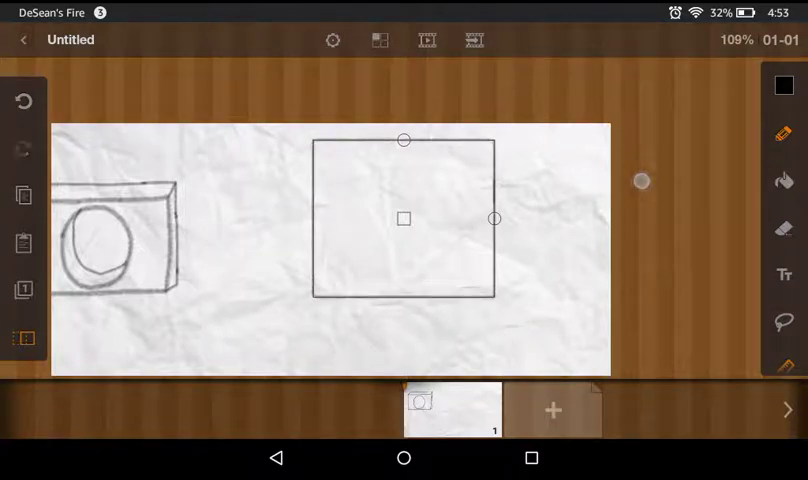
Step: Commit the window rectangle and redraw its vertical middle divider down to the bottom
{"action": "left_click", "coordinate": [641, 180]}
{"action": "key", "text": "ctrl+0"}
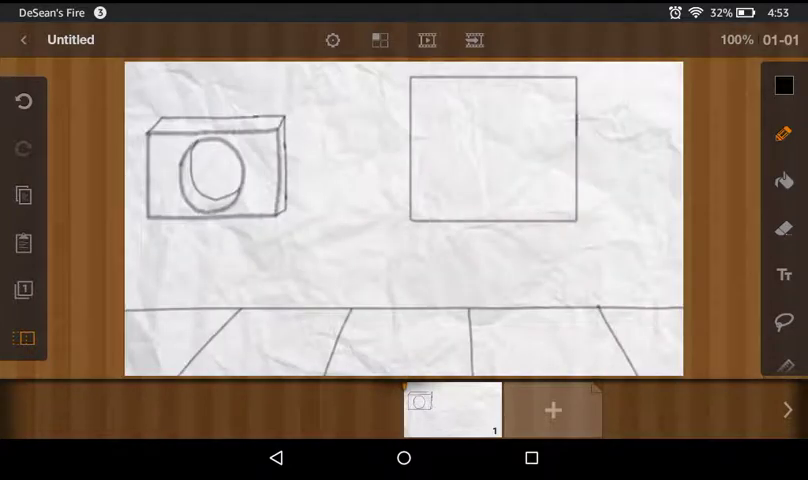
{"action": "scroll", "coordinate": [450, 180], "scroll_direction": "up", "scroll_amount": 3}
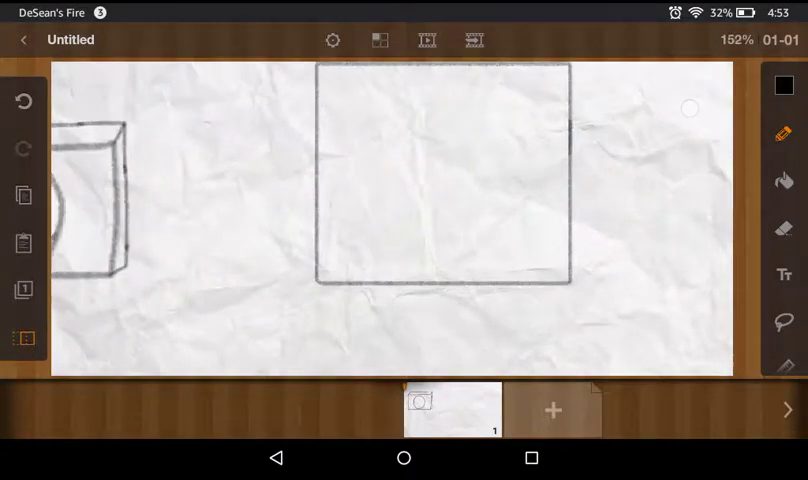
{"action": "scroll", "coordinate": [440, 180], "scroll_direction": "up", "scroll_amount": 3}
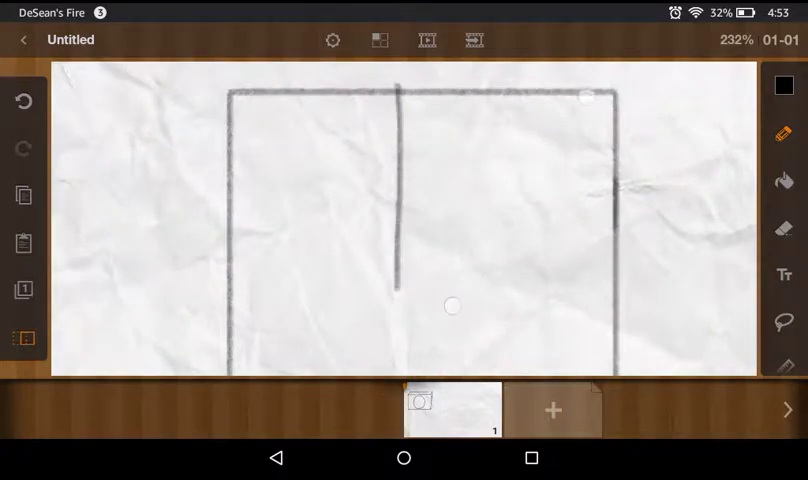
{"action": "key", "text": "ctrl+z"}
{"action": "left_click_drag", "start_coordinate": [403, 130], "coordinate": [400, 330]}
{"action": "scroll", "coordinate": [400, 200], "scroll_direction": "up", "scroll_amount": 5}
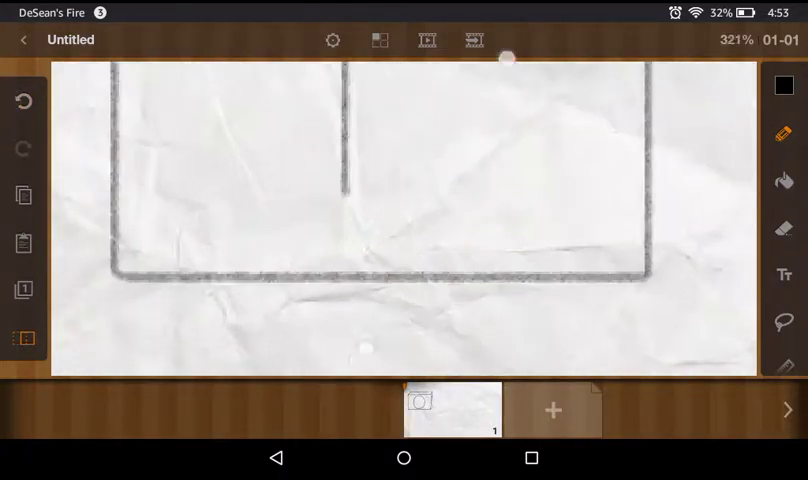
{"action": "left_click_drag", "start_coordinate": [290, 160], "coordinate": [295, 290]}
{"action": "scroll", "coordinate": [400, 200], "scroll_direction": "down", "scroll_amount": 3}
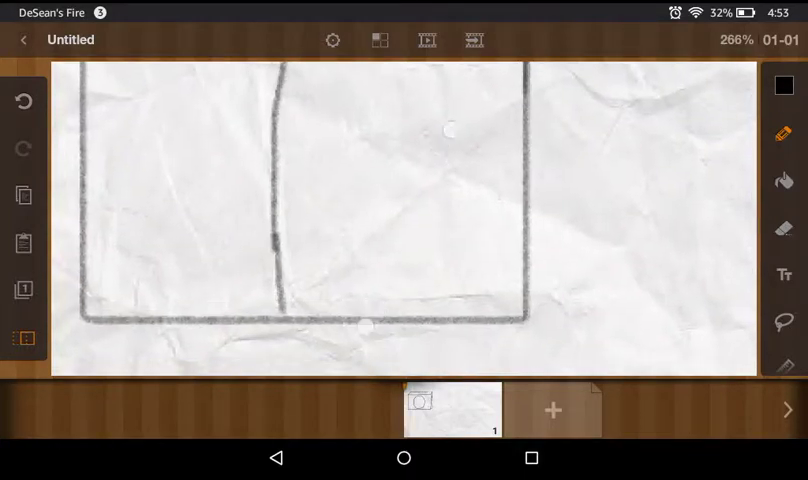
{"action": "scroll", "coordinate": [400, 200], "scroll_direction": "up", "scroll_amount": 3}
{"action": "scroll", "coordinate": [400, 200], "scroll_direction": "down", "scroll_amount": 3}
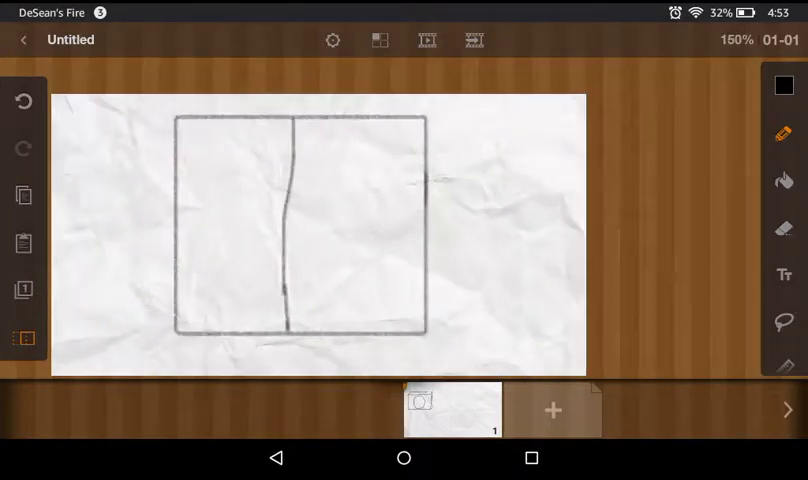
Step: Fill the right and left halves with vertical blind lines, then fit the drawing in view
{"action": "left_click_drag", "start_coordinate": [320, 135], "coordinate": [322, 275]}
{"action": "mouse_move", "coordinate": [384, 150]}
{"action": "left_mouse_down"}
{"action": "mouse_move", "coordinate": [389, 228]}
{"action": "mouse_move", "coordinate": [363, 255]}
{"action": "left_mouse_up"}
{"action": "left_click_drag", "start_coordinate": [410, 145], "coordinate": [412, 280]}
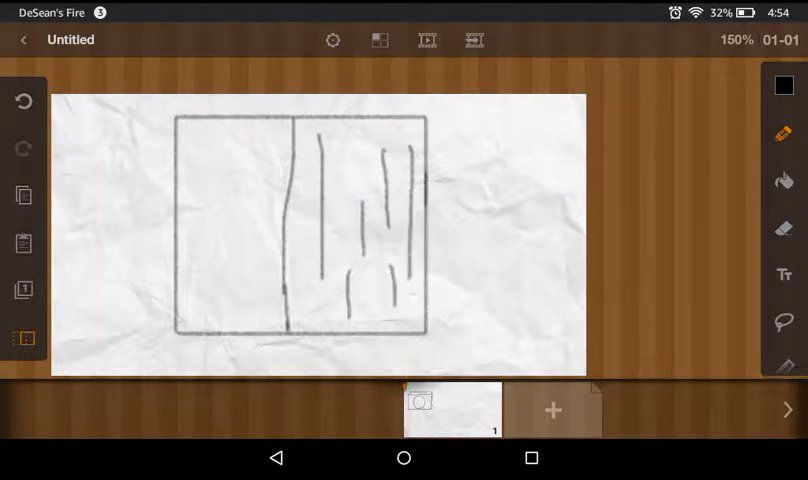
{"action": "left_click_drag", "start_coordinate": [258, 136], "coordinate": [255, 310]}
{"action": "left_click_drag", "start_coordinate": [224, 135], "coordinate": [222, 265]}
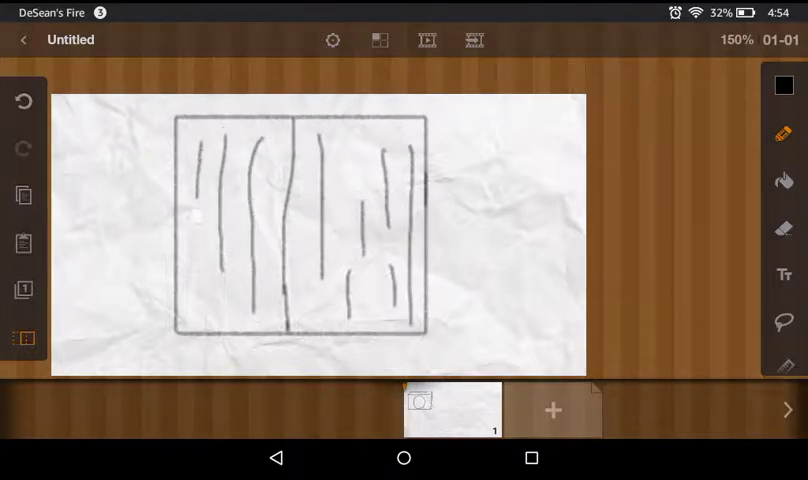
{"action": "left_click_drag", "start_coordinate": [197, 200], "coordinate": [198, 295]}
{"action": "left_click_drag", "start_coordinate": [275, 147], "coordinate": [275, 262]}
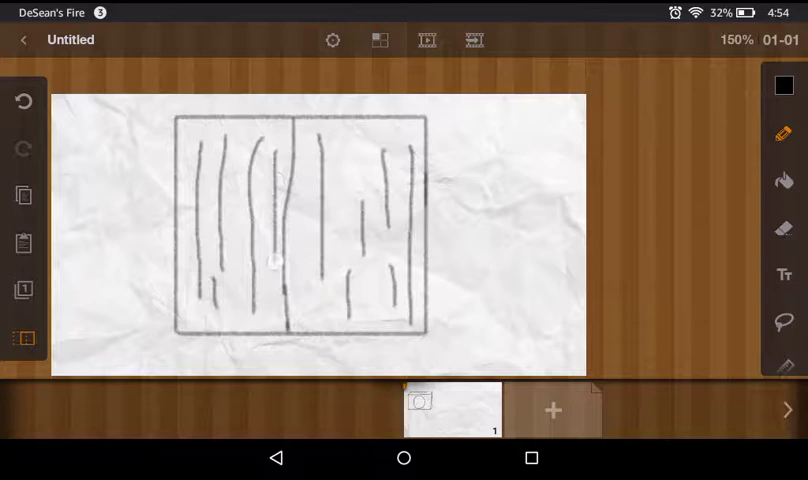
{"action": "left_click", "coordinate": [747, 39]}
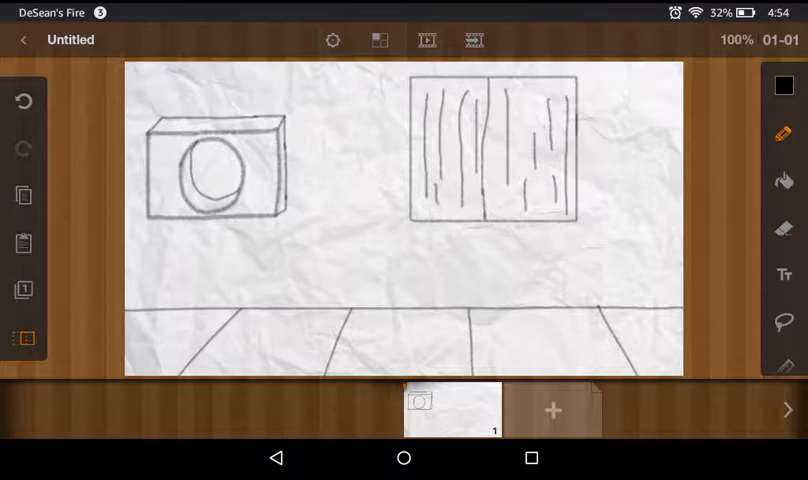
{"action": "scroll", "coordinate": [447, 250], "scroll_direction": "up", "scroll_amount": 4}
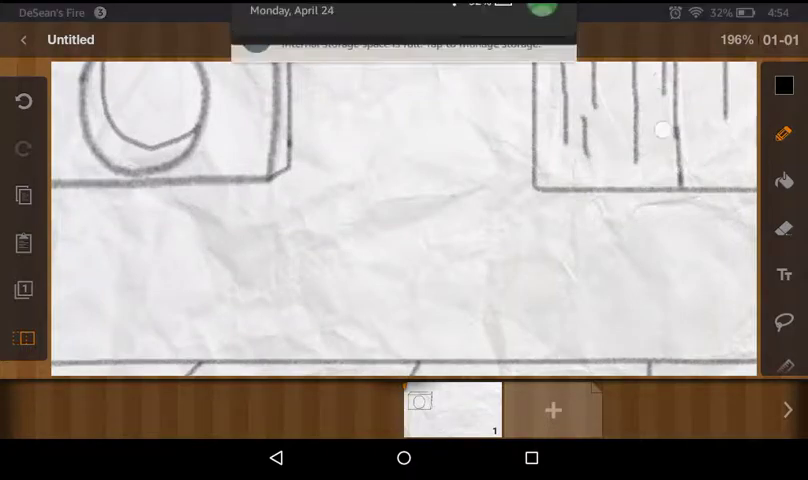
Step: Dismiss the notification shade, fit the drawing in view, and pan toward the window's left
{"action": "left_click_drag", "start_coordinate": [404, 10], "coordinate": [404, 250]}
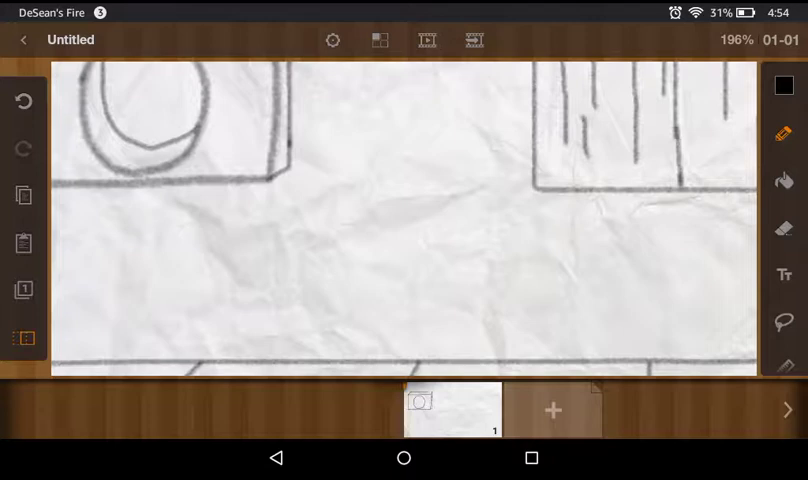
{"action": "left_click", "coordinate": [737, 39]}
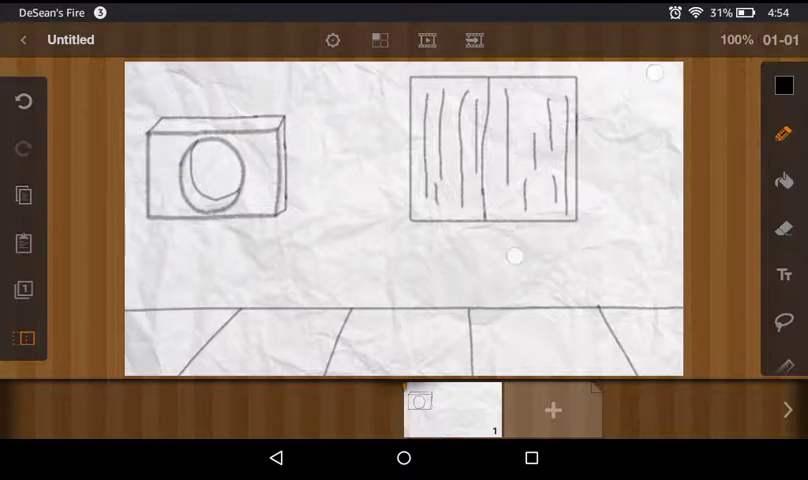
{"action": "scroll", "coordinate": [514, 257], "scroll_direction": "up", "scroll_amount": 5}
{"action": "left_click_drag", "start_coordinate": [190, 96], "coordinate": [100, 180]}
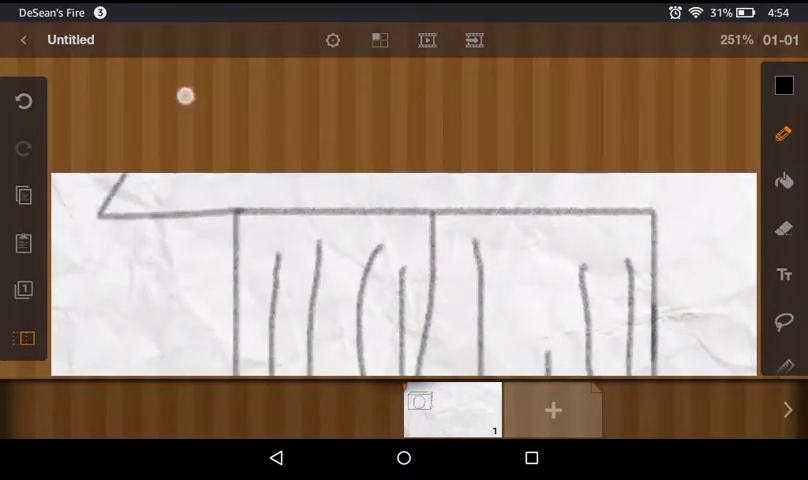
{"action": "scroll", "coordinate": [400, 250], "scroll_direction": "down", "scroll_amount": 2}
{"action": "scroll", "coordinate": [400, 200], "scroll_direction": "down", "scroll_amount": 4}
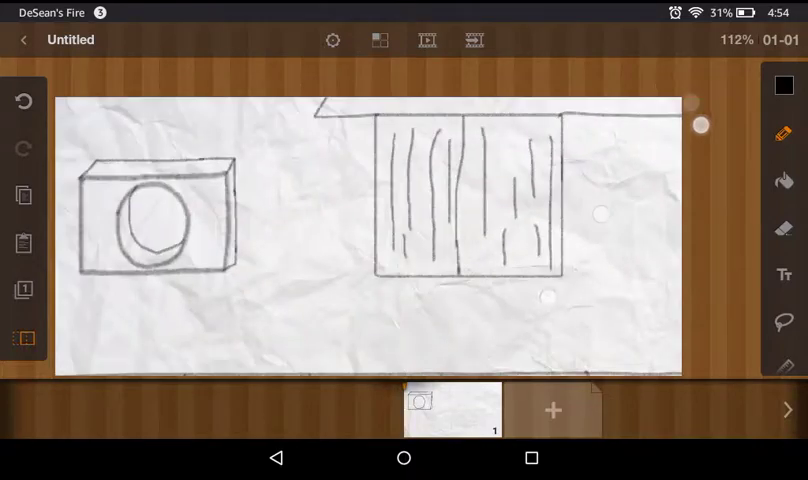
{"action": "scroll", "coordinate": [400, 200], "scroll_direction": "up", "scroll_amount": 2}
{"action": "scroll", "coordinate": [400, 200], "scroll_direction": "down", "scroll_amount": 2}
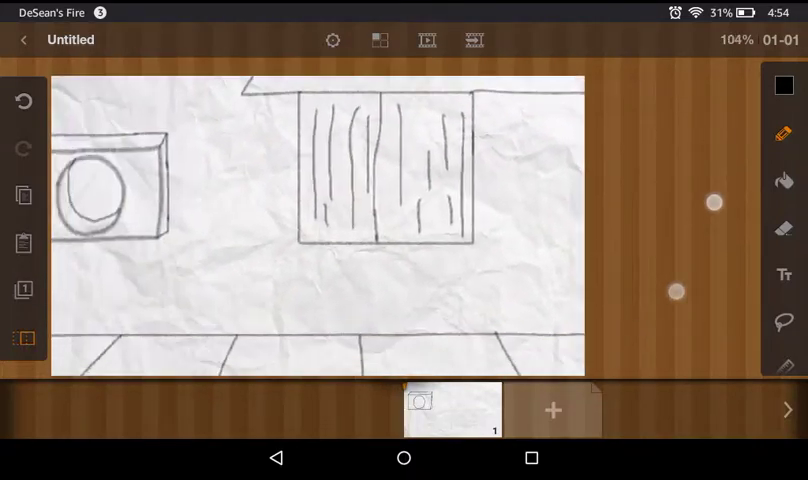
{"action": "scroll", "coordinate": [400, 200], "scroll_direction": "down", "scroll_amount": 2}
{"action": "scroll", "coordinate": [480, 180], "scroll_direction": "up", "scroll_amount": 2}
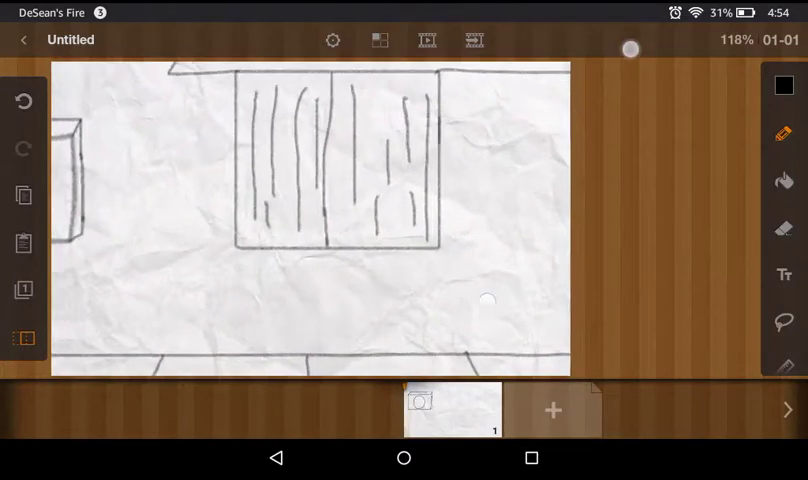
{"action": "scroll", "coordinate": [480, 180], "scroll_direction": "up", "scroll_amount": 2}
{"action": "scroll", "coordinate": [480, 180], "scroll_direction": "up", "scroll_amount": 2}
{"action": "scroll", "coordinate": [510, 230], "scroll_direction": "up", "scroll_amount": 1}
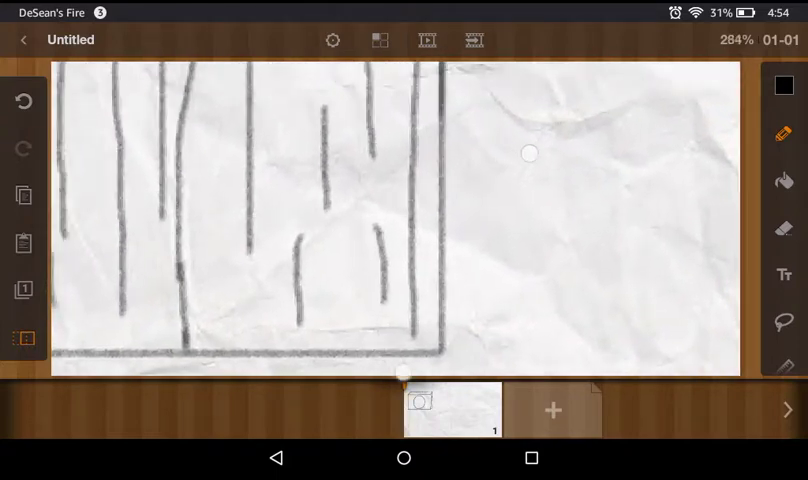
{"action": "scroll", "coordinate": [510, 230], "scroll_direction": "down", "scroll_amount": 2}
{"action": "scroll", "coordinate": [510, 230], "scroll_direction": "up", "scroll_amount": 2}
{"action": "scroll", "coordinate": [560, 240], "scroll_direction": "up", "scroll_amount": 1}
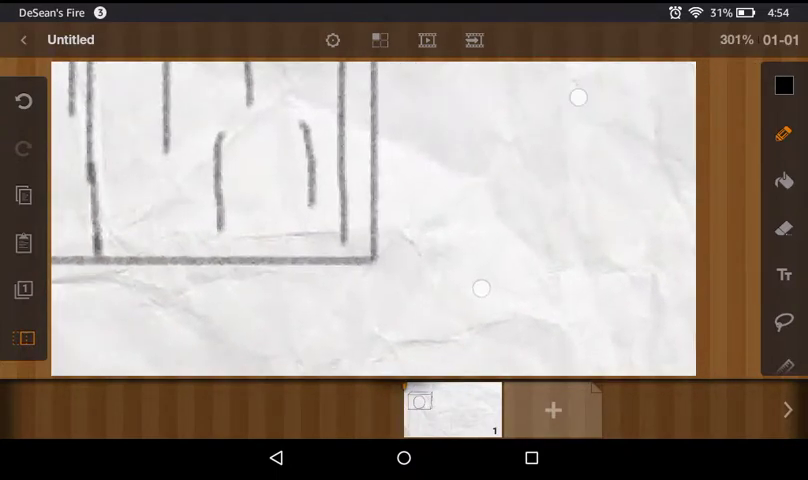
{"action": "scroll", "coordinate": [560, 240], "scroll_direction": "up", "scroll_amount": 1}
{"action": "scroll", "coordinate": [560, 240], "scroll_direction": "up", "scroll_amount": 2}
{"action": "scroll", "coordinate": [560, 240], "scroll_direction": "up", "scroll_amount": 2}
Step: Draw the small sign box below the window and a pencil C inside it
{"action": "mouse_move", "coordinate": [335, 300]}
{"action": "left_mouse_down"}
{"action": "mouse_move", "coordinate": [335, 115]}
{"action": "mouse_move", "coordinate": [645, 125]}
{"action": "mouse_move", "coordinate": [635, 315]}
{"action": "mouse_move", "coordinate": [335, 300]}
{"action": "left_mouse_up"}
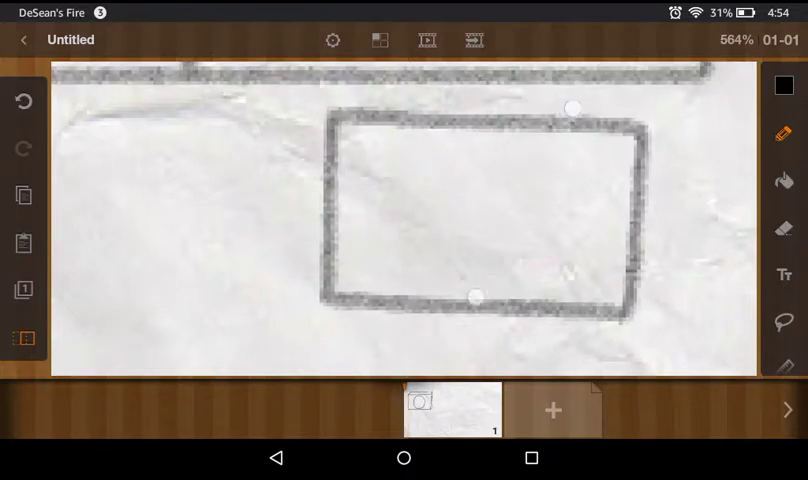
{"action": "scroll", "coordinate": [400, 200], "scroll_direction": "up", "scroll_amount": 3}
{"action": "mouse_move", "coordinate": [280, 145]}
{"action": "left_mouse_down"}
{"action": "mouse_move", "coordinate": [188, 250]}
{"action": "mouse_move", "coordinate": [252, 338]}
{"action": "left_mouse_up"}
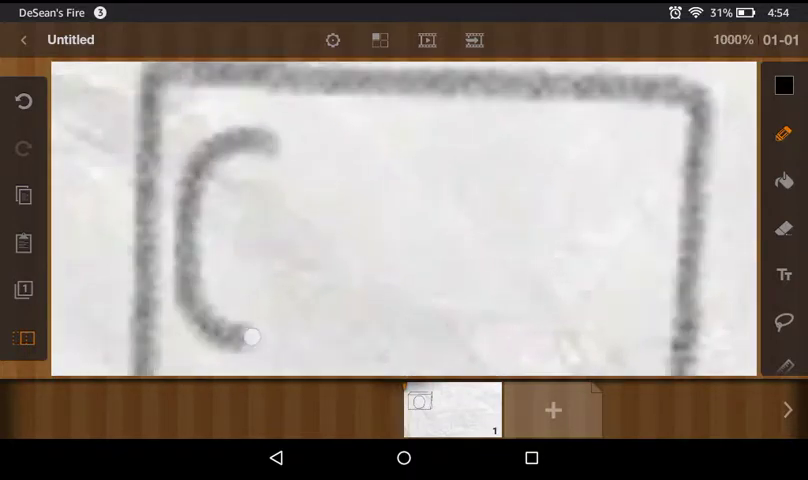
{"action": "left_click", "coordinate": [23, 100]}
{"action": "left_click_drag", "start_coordinate": [215, 150], "coordinate": [280, 157]}
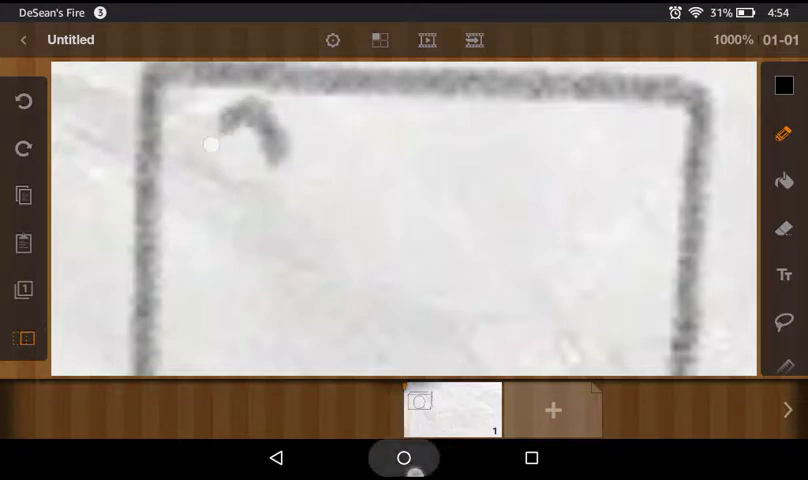
Step: Visit the home screen and recent apps, then return to the FlipaClip drawing
{"action": "left_click", "coordinate": [404, 457]}
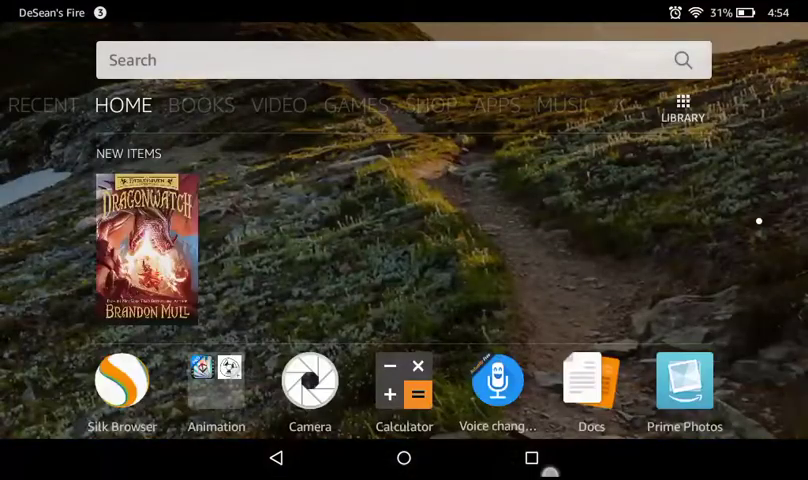
{"action": "left_click", "coordinate": [531, 458]}
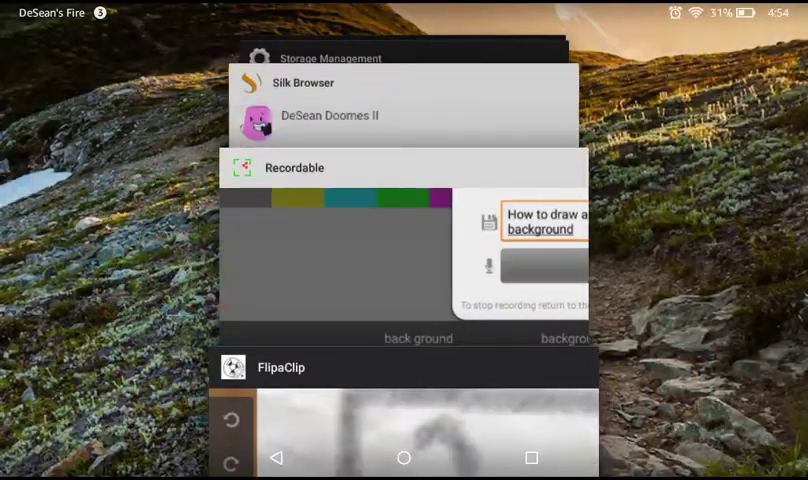
{"action": "left_click", "coordinate": [410, 420]}
Step: Letter L, O, S, E, D after the C, reset zoom to 100%, and pull down notifications
{"action": "mouse_move", "coordinate": [340, 340]}
{"action": "left_mouse_down"}
{"action": "mouse_move", "coordinate": [318, 301]}
{"action": "mouse_move", "coordinate": [330, 280]}
{"action": "left_mouse_up"}
{"action": "left_click_drag", "start_coordinate": [229, 205], "coordinate": [520, 190]}
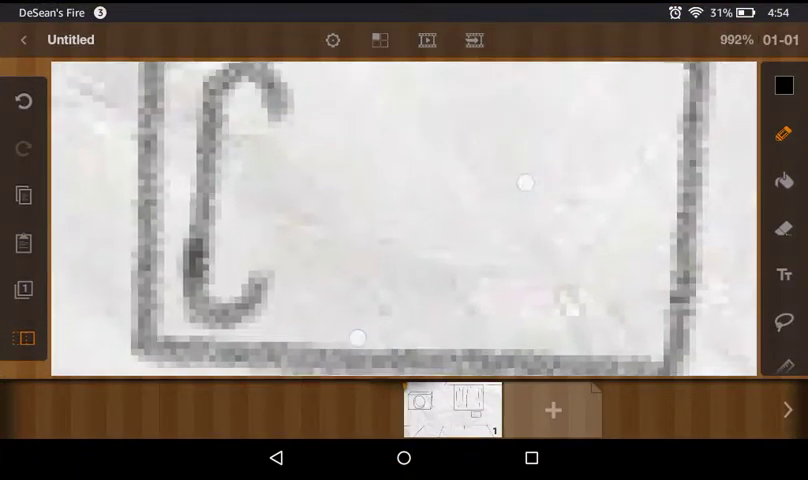
{"action": "mouse_move", "coordinate": [323, 93]}
{"action": "left_mouse_down"}
{"action": "mouse_move", "coordinate": [365, 333]}
{"action": "mouse_move", "coordinate": [383, 300]}
{"action": "left_mouse_up"}
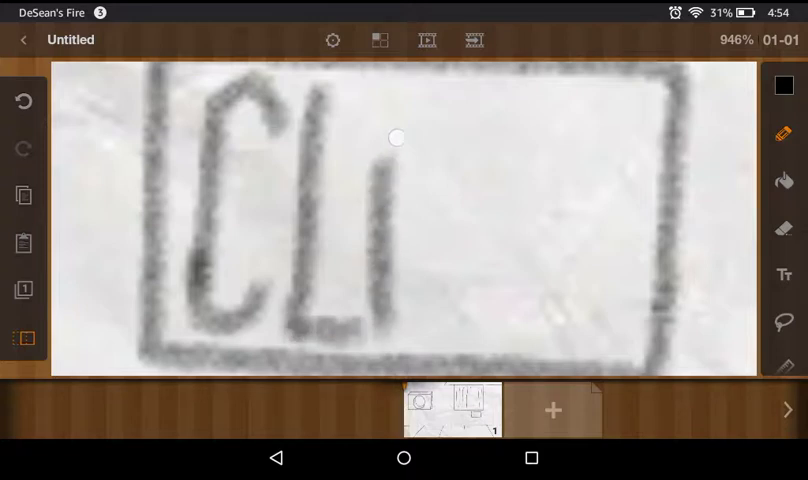
{"action": "left_click_drag", "start_coordinate": [548, 92], "coordinate": [470, 296]}
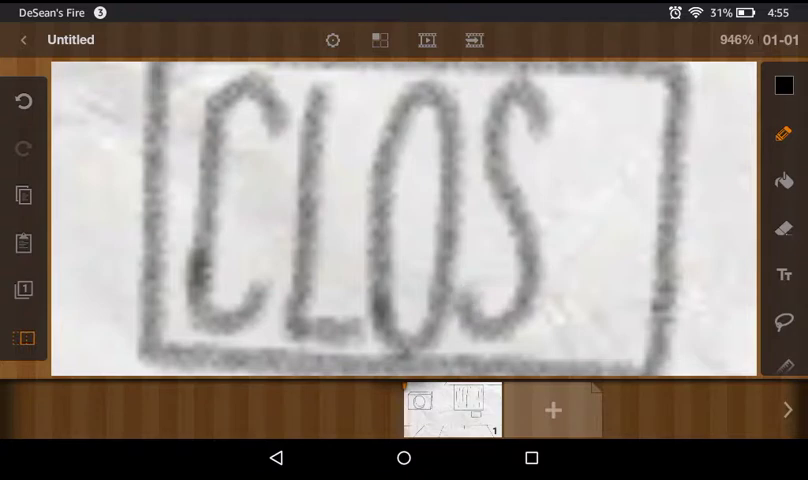
{"action": "mouse_move", "coordinate": [624, 110]}
{"action": "left_mouse_down"}
{"action": "mouse_move", "coordinate": [545, 120]}
{"action": "mouse_move", "coordinate": [560, 300]}
{"action": "mouse_move", "coordinate": [620, 200]}
{"action": "mouse_move", "coordinate": [606, 306]}
{"action": "mouse_move", "coordinate": [615, 300]}
{"action": "mouse_move", "coordinate": [660, 180]}
{"action": "mouse_move", "coordinate": [620, 310]}
{"action": "mouse_move", "coordinate": [575, 200]}
{"action": "left_mouse_up"}
{"action": "double_click", "coordinate": [575, 330]}
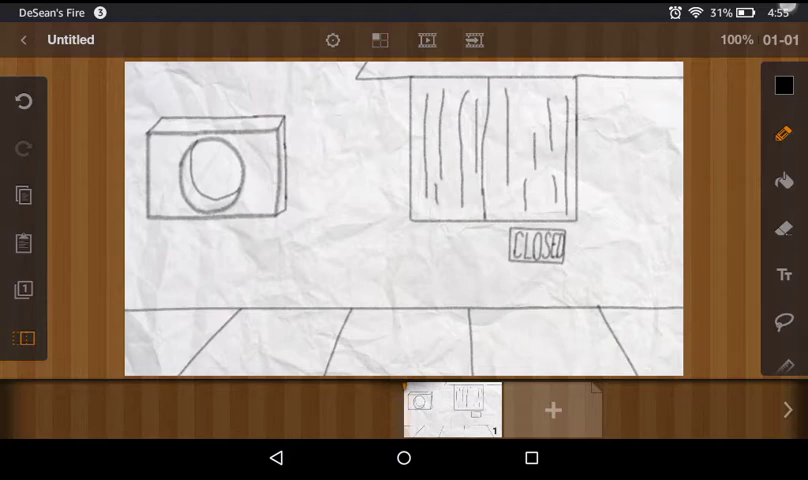
{"action": "left_click_drag", "start_coordinate": [745, 5], "coordinate": [502, 180]}
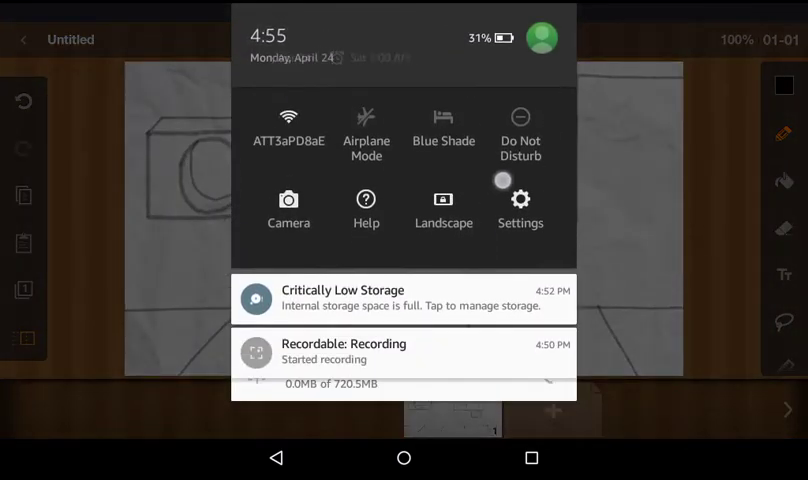